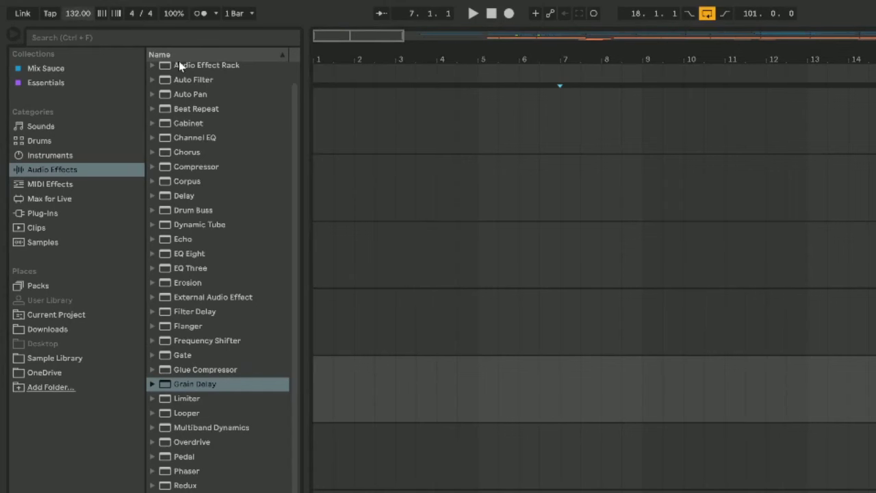
Step: Place the insert marker at bar 5 on the Main Atmos track
click(483, 185)
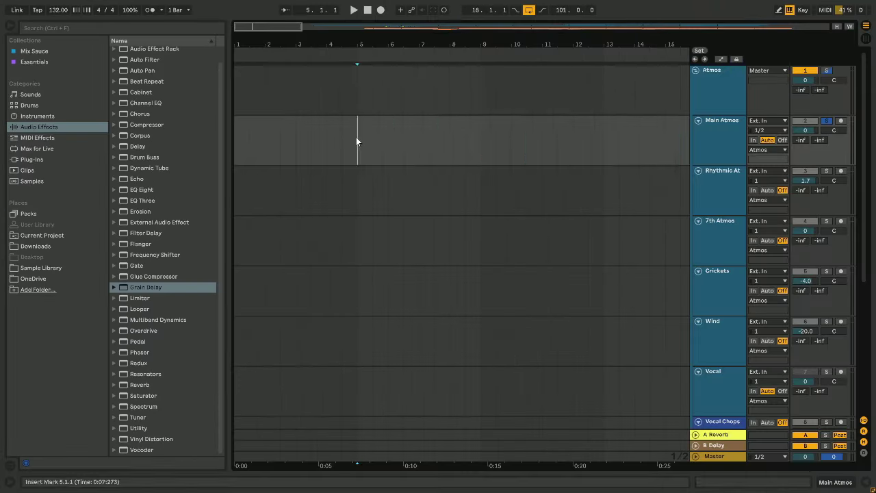
click(359, 137)
drag(413, 129, 357, 172)
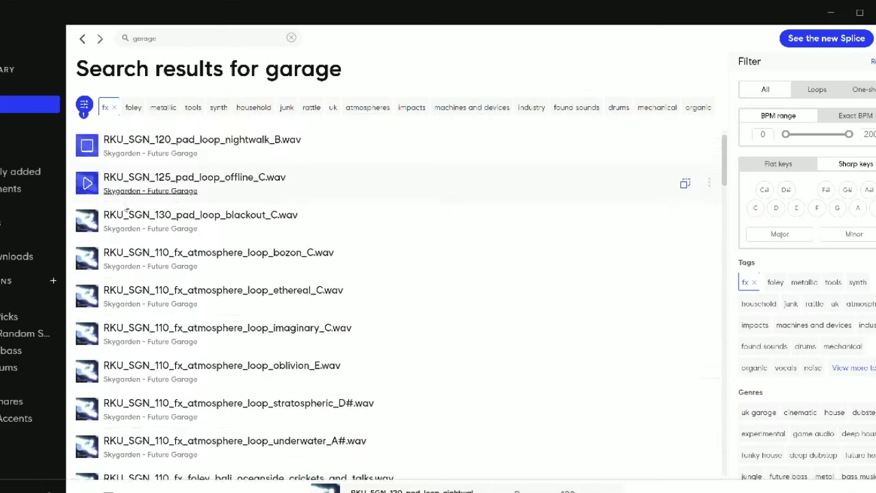
Step: In Splice, audition the Skygarden - Future Garage pad and atmosphere loops among the garage fx results and search for atmosphere
scroll(125, 208, down, 1)
click(125, 205)
scroll(126, 207, down, 1)
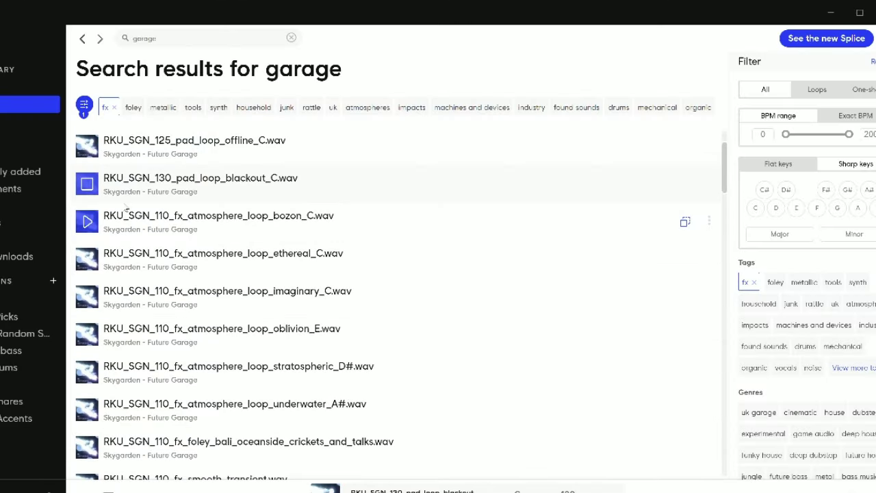
scroll(126, 207, down, 1)
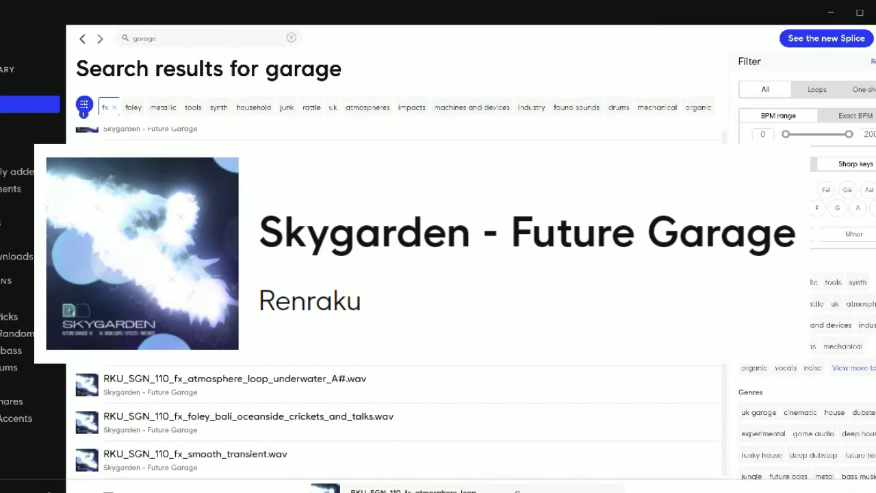
text(atmosphere)
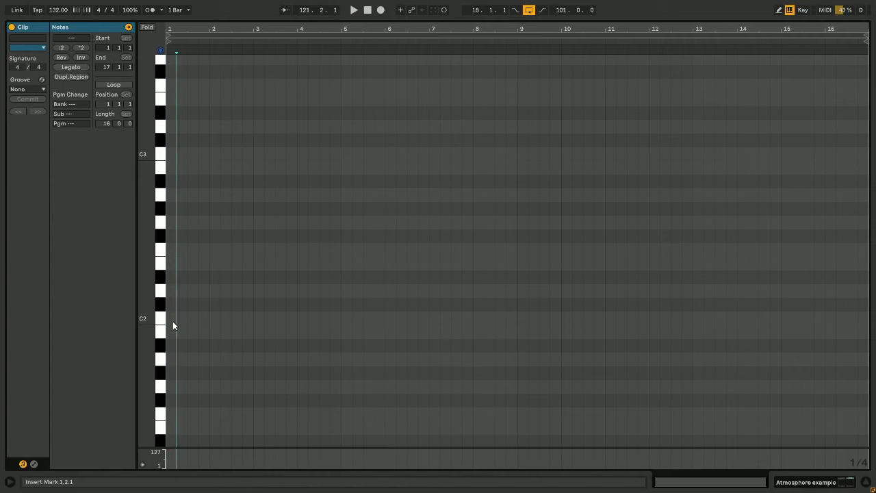
Step: Add a 16-bar C2 note to the empty Atmosphere example clip and a copy one octave lower at C1
click(173, 321)
drag(751, 323, 741, 366)
key(Down)
key(Down)
key(Down)
key(Down)
key(Down)
key(Down)
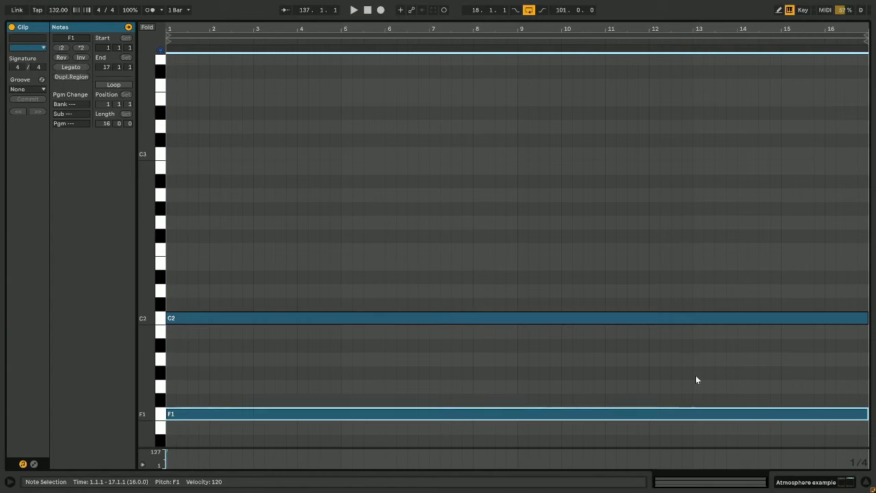
key(Down)
key(Down)
key(Down)
Step: Add 16-bar D#2, G2 and C3 notes above the C2 note and play the chord
drag(293, 275, 287, 119)
key(space)
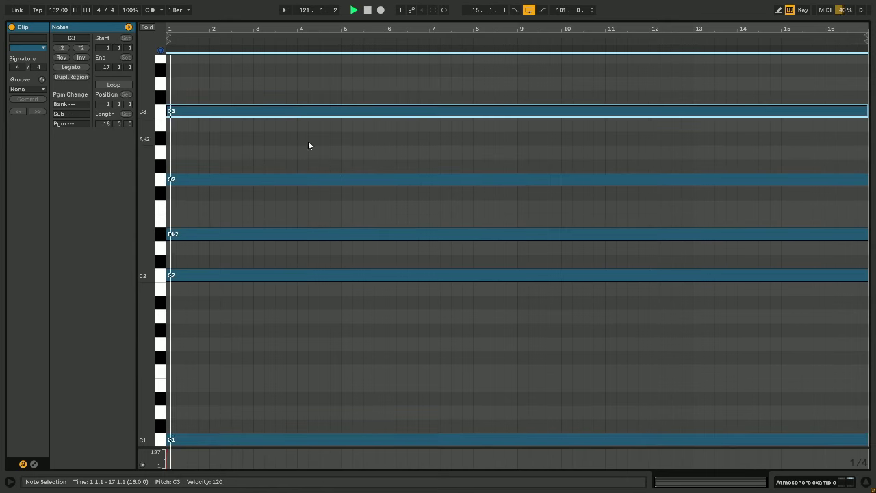
key(space)
Step: Open Serum on the atmosphere track and, during playback, set Env 1's attack to 308 ms and oscillator A's unison to 7
key(shift+Tab)
click(37, 366)
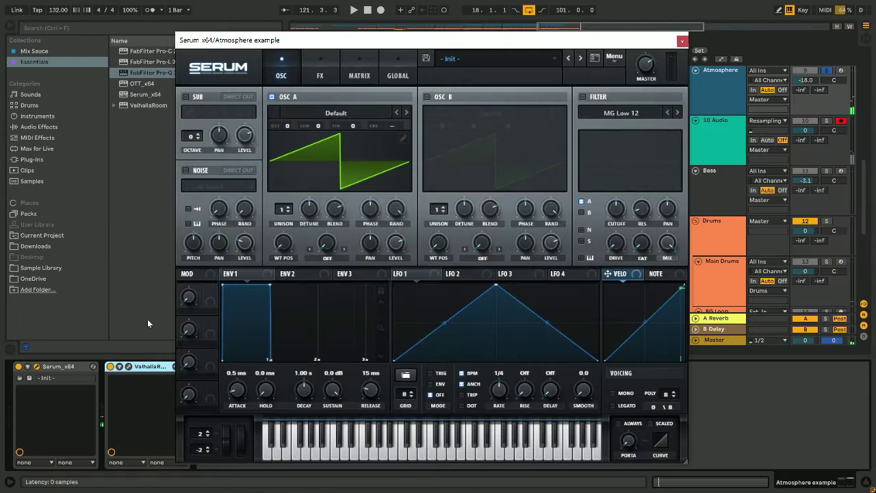
key(space)
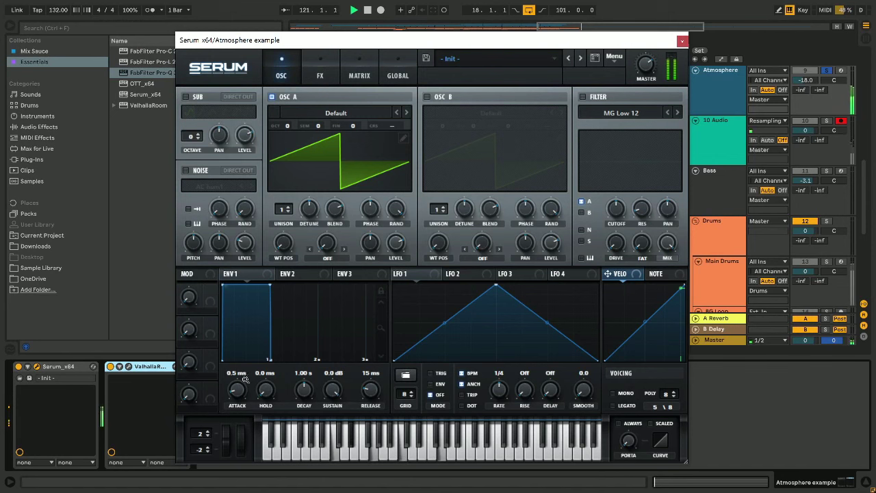
drag(243, 360, 245, 355)
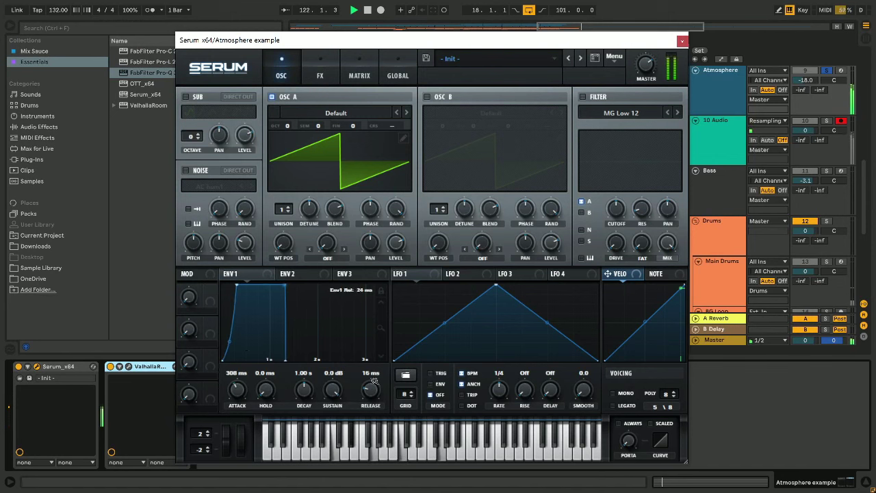
drag(284, 209, 285, 182)
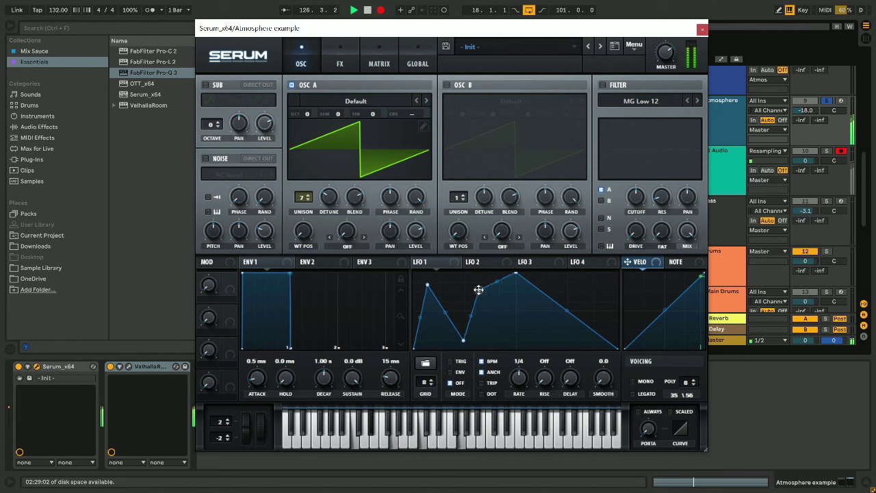
Step: Reshape LFO 1 into several uneven peaks and assign it to oscillator A's wavetable position
drag(516, 273, 506, 339)
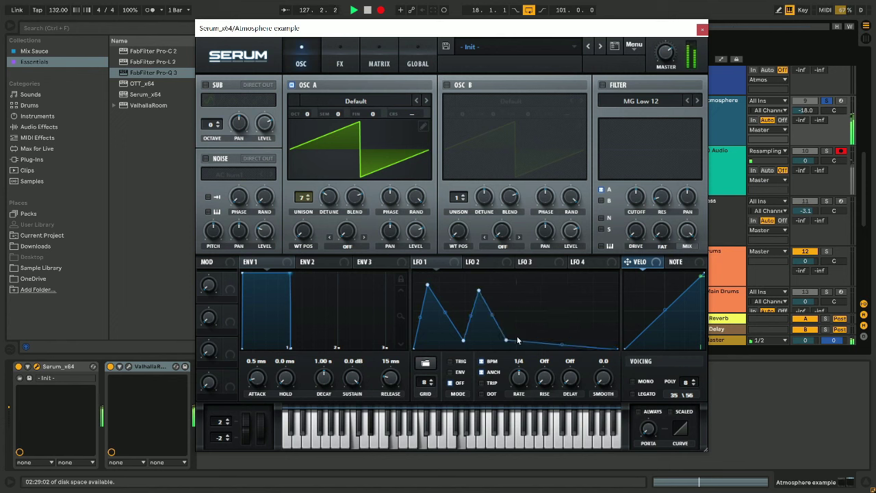
double_click(548, 285)
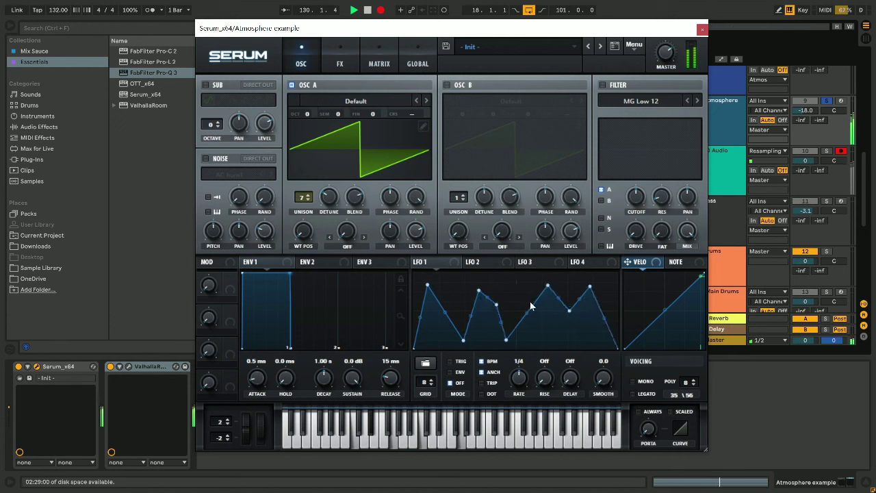
drag(416, 261, 296, 221)
Step: Step forward through oscillator A's wavetables, past 4088 and Basic Mg, to choose a different one
click(428, 97)
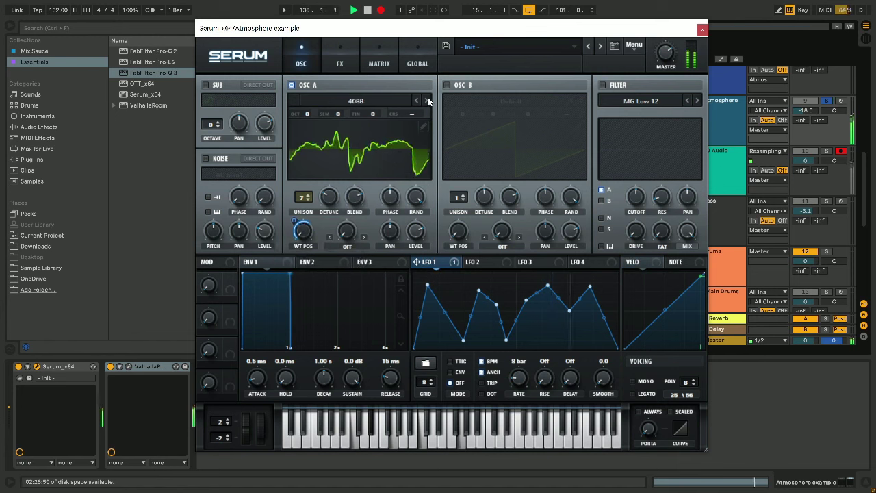
click(427, 98)
click(427, 99)
click(427, 99)
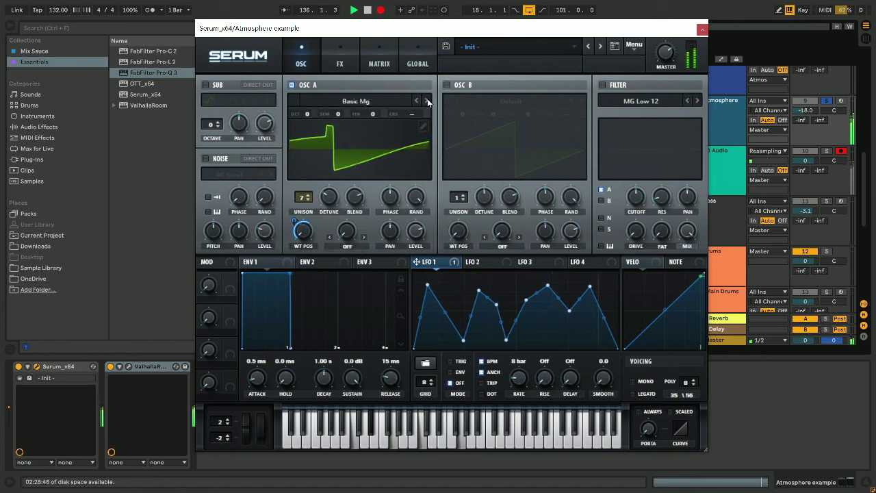
click(428, 99)
click(427, 98)
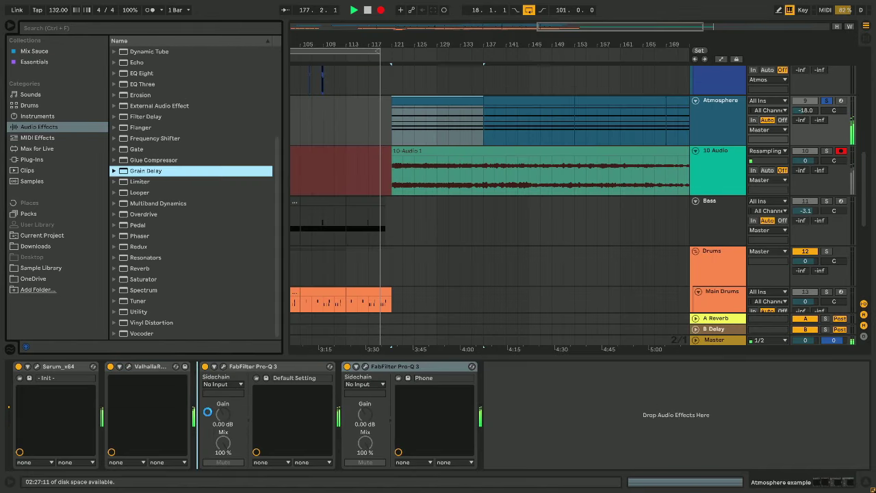
Step: Insert Grain Delay and FabFilter Pro-Q 3 after ValhallaRoom in the atmosphere track's effect chain
drag(208, 411, 212, 409)
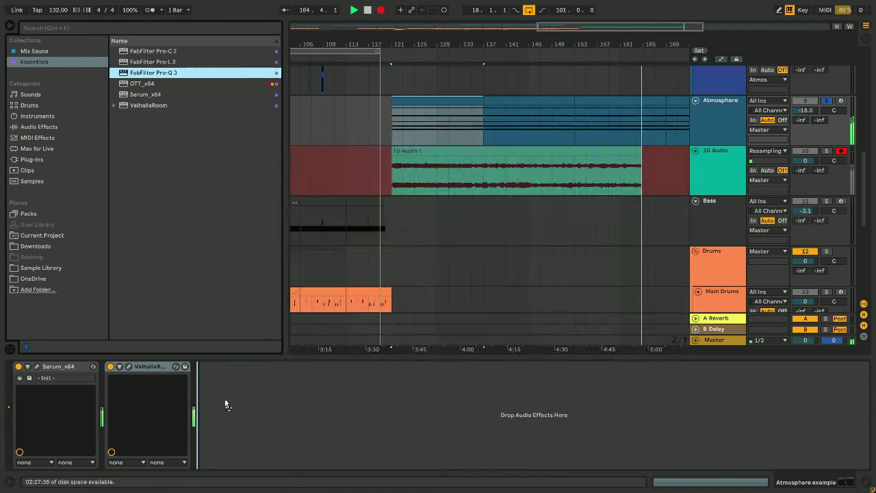
drag(225, 401, 226, 404)
click(384, 168)
click(508, 169)
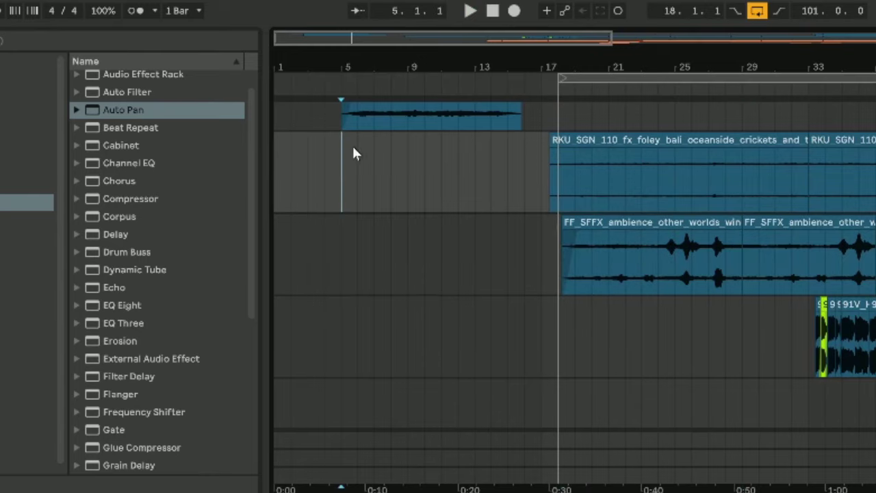
Step: Paste the wind ambience and crickets foley clips at bar 5 on the Wind and Crickets tracks
key(ctrl+v)
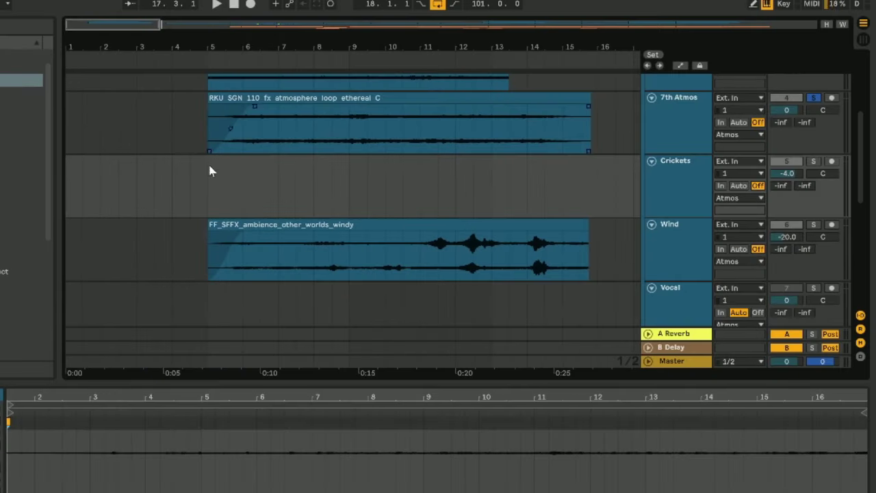
click(210, 171)
key(ctrl+v)
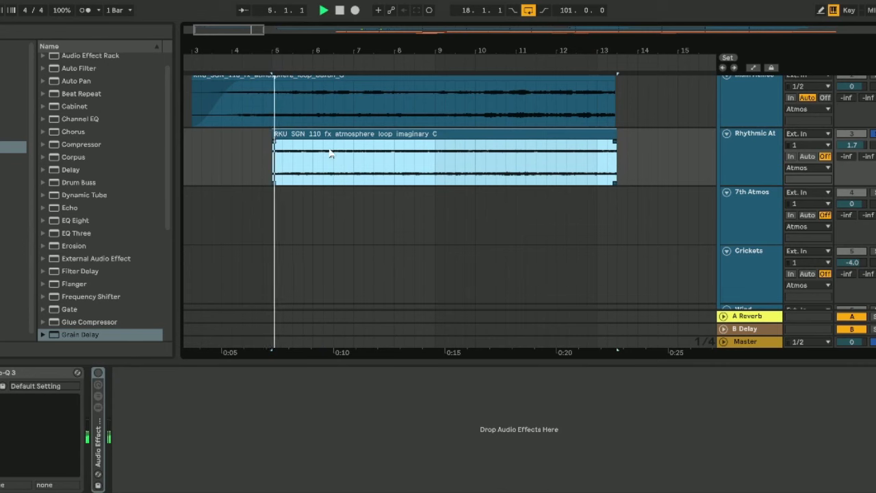
Step: Add Auto Pan to the Rhythmic At track, with its rate synced to 1/16 and its phase lowered
click(73, 81)
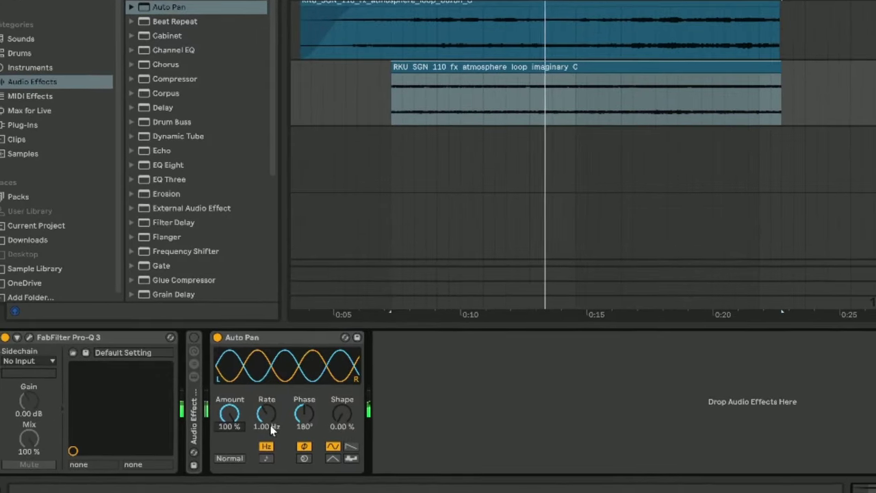
click(244, 463)
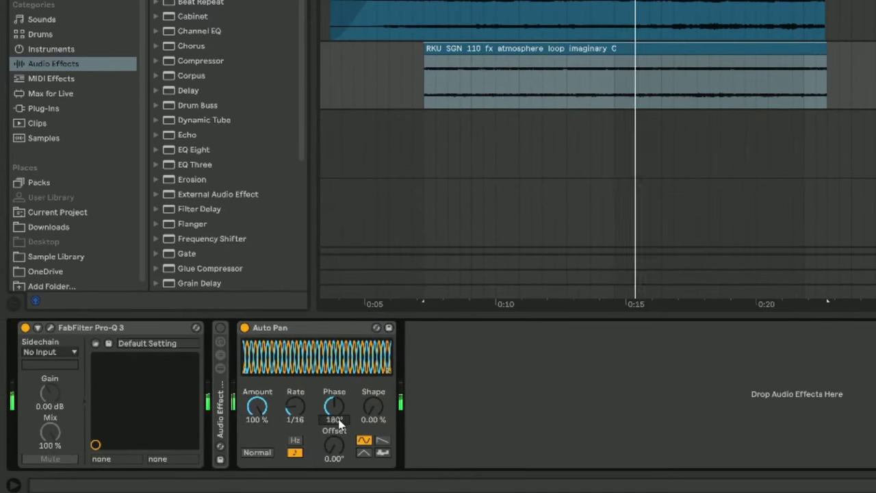
drag(337, 411, 339, 449)
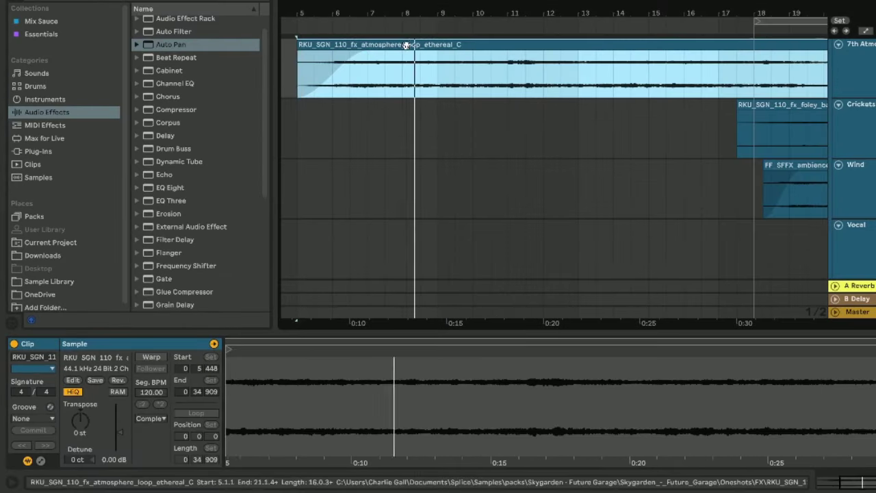
Step: Transpose the ethereal C loop on the 7th Atmos track up 7 semitones while playing it
key(space)
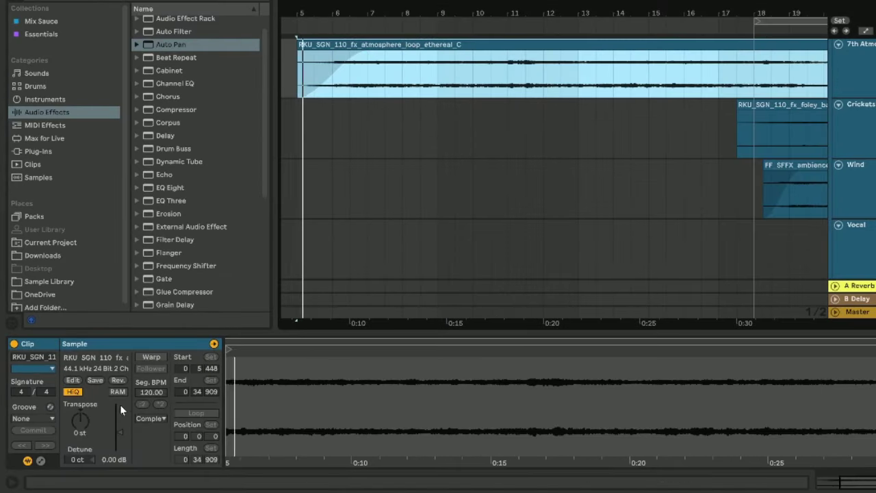
click(89, 433)
drag(89, 432, 89, 414)
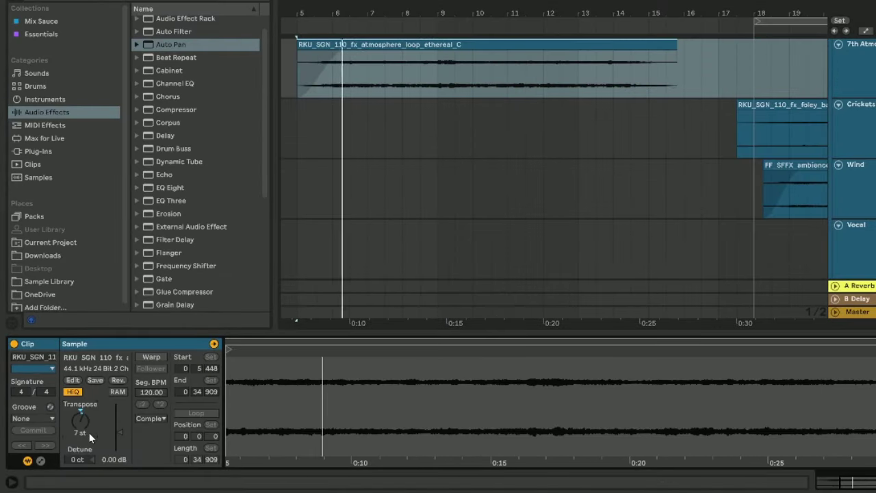
click(376, 45)
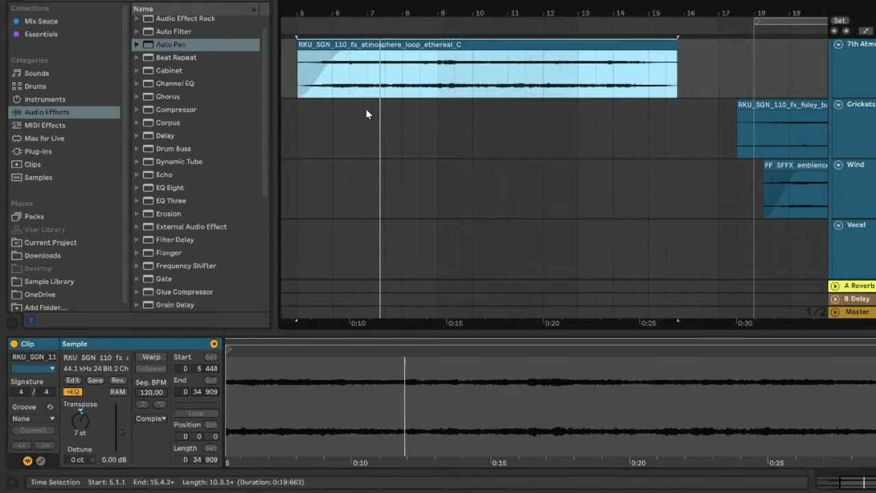
scroll(366, 119, up, 1)
scroll(423, 147, up, 3)
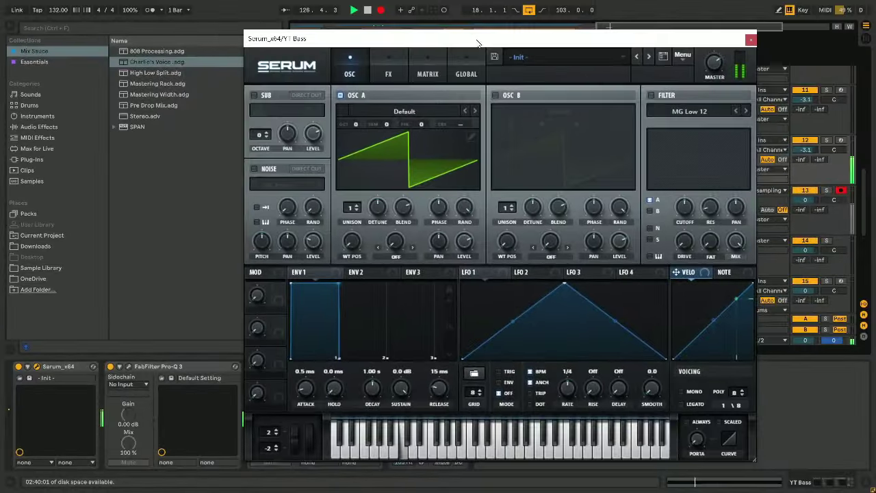
Step: Inspect YT Bass's Pro-Q 3 curve and, in its Serum, set oscillator A to -2 octaves and Env 1 to 363 ms attack and 546 ms release
click(128, 368)
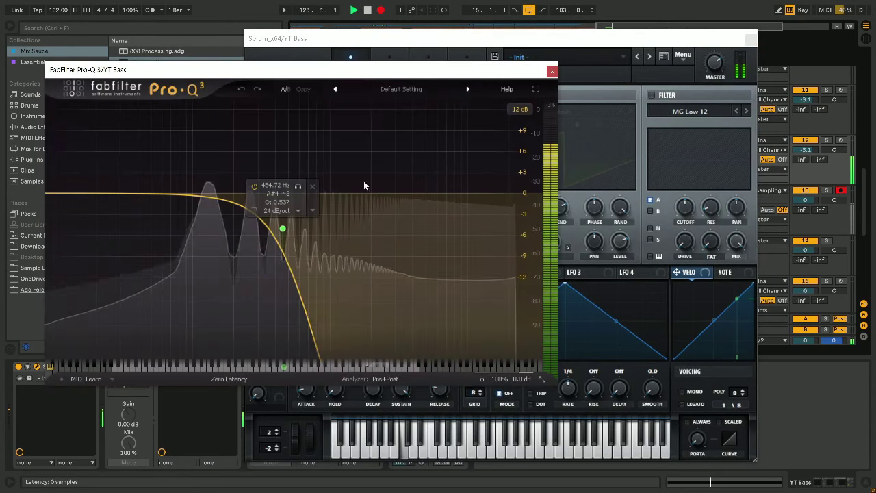
click(622, 108)
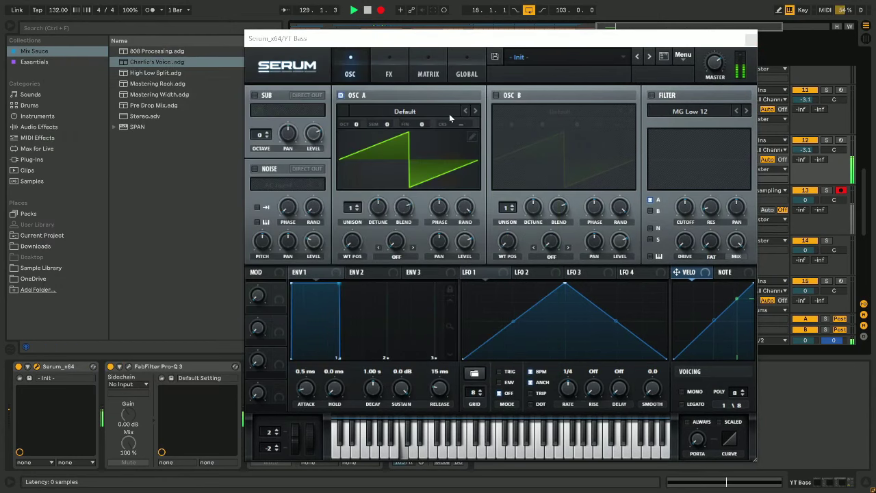
drag(356, 126, 357, 155)
drag(310, 371, 314, 364)
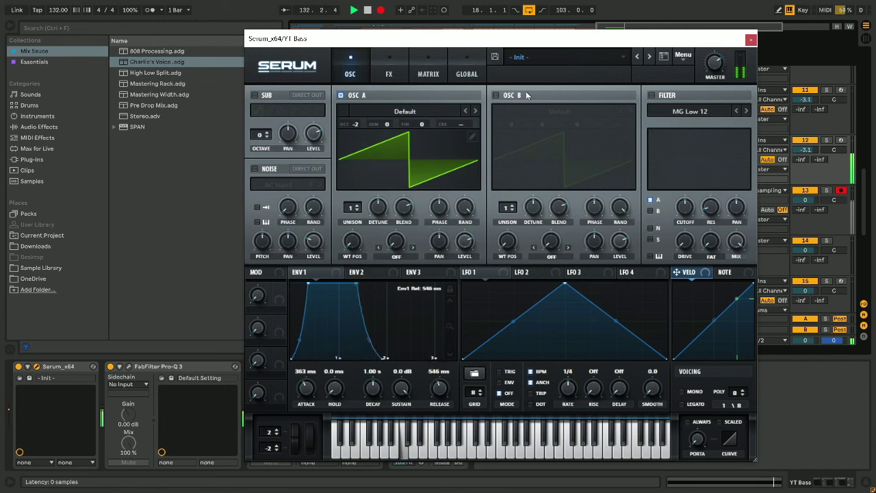
Step: Enable oscillator B at -2 octaves and set the unison of both oscillators to 2
click(495, 95)
drag(513, 126, 512, 136)
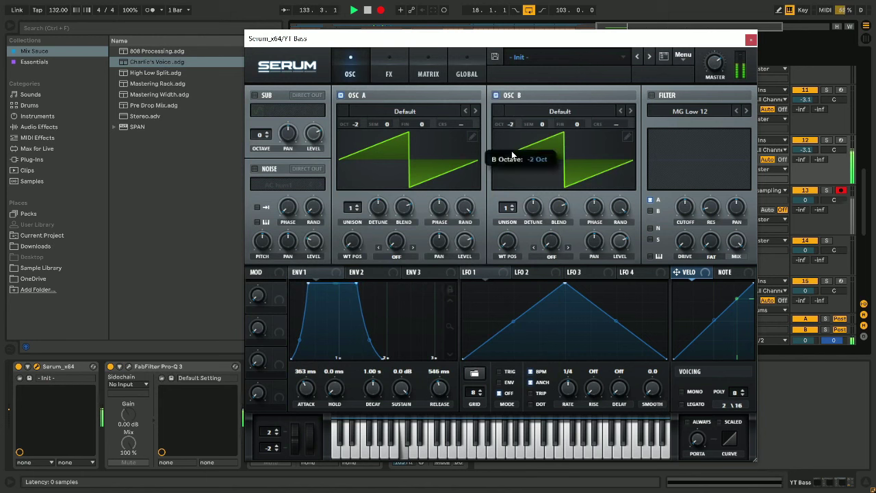
click(358, 209)
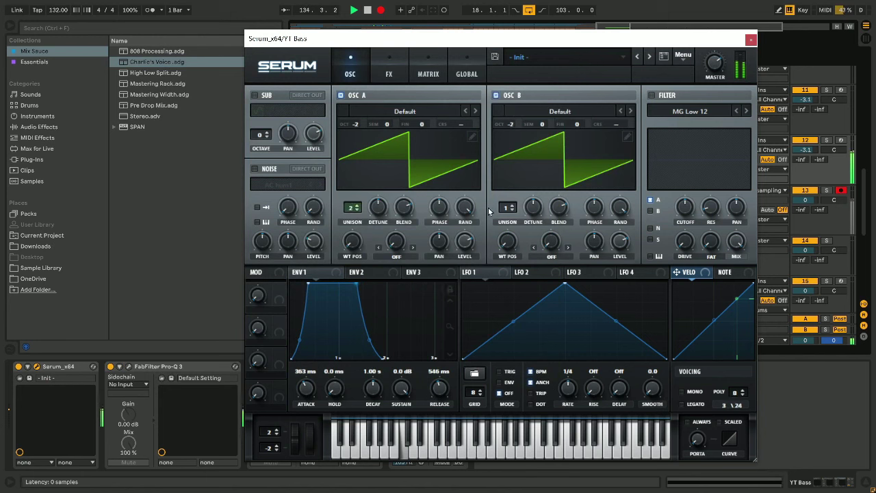
click(513, 208)
Step: Fine-tune oscillator A to -35 cents and oscillator B to 35 cents, and enable mono voicing with 200 ms portamento
drag(423, 124, 423, 149)
drag(575, 127, 579, 110)
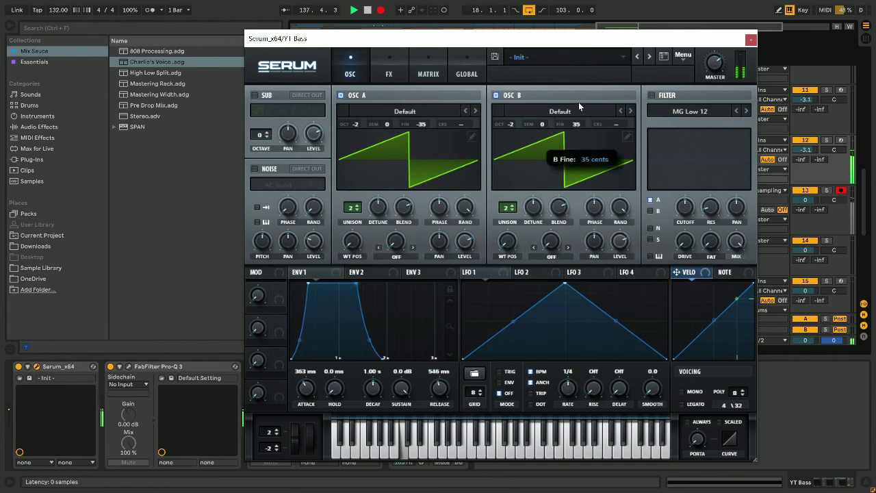
click(682, 393)
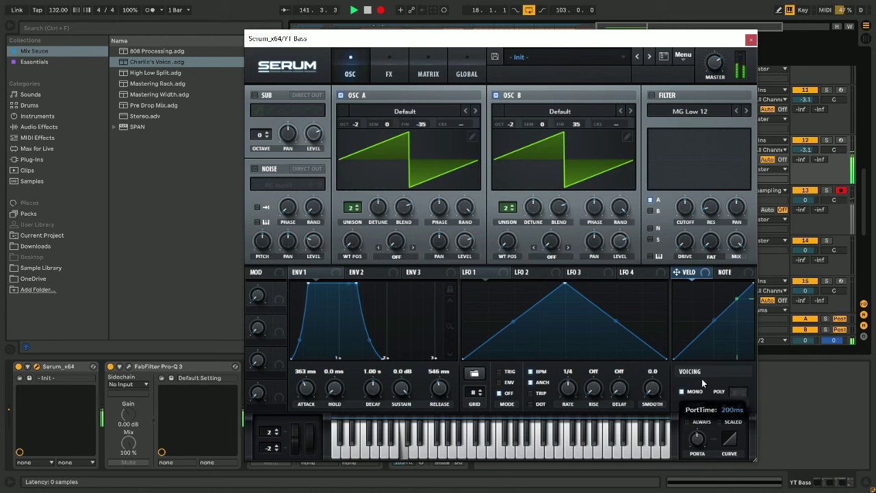
Step: Add Hyper/Dimension with an 11% dimension mix and a Zero-Square distortion to YT Bass's Serum effects
click(389, 72)
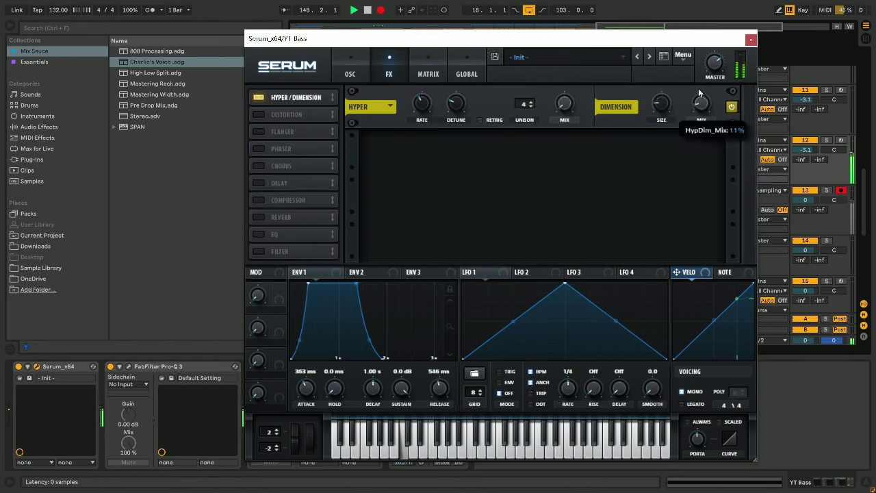
click(258, 114)
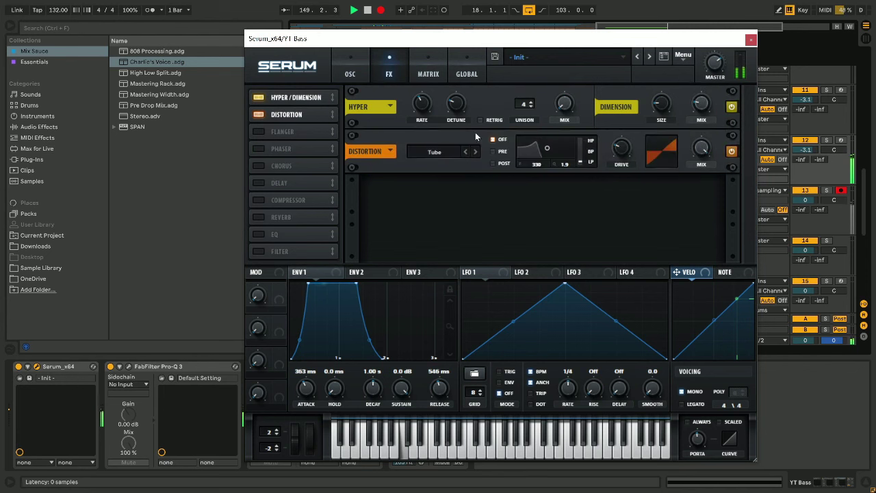
click(455, 152)
click(452, 252)
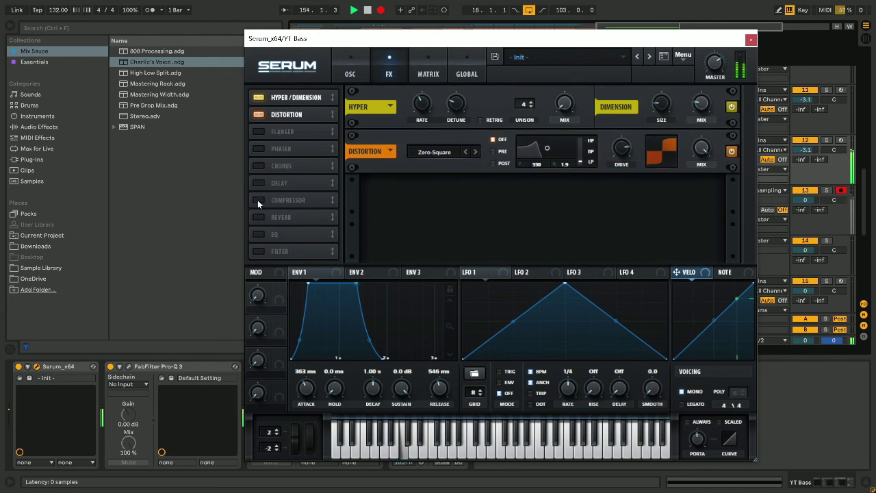
Step: Enable Serum's flanger and compressor, set the compressor to multiband, and lower the mix of both effects
click(258, 200)
click(260, 132)
click(592, 253)
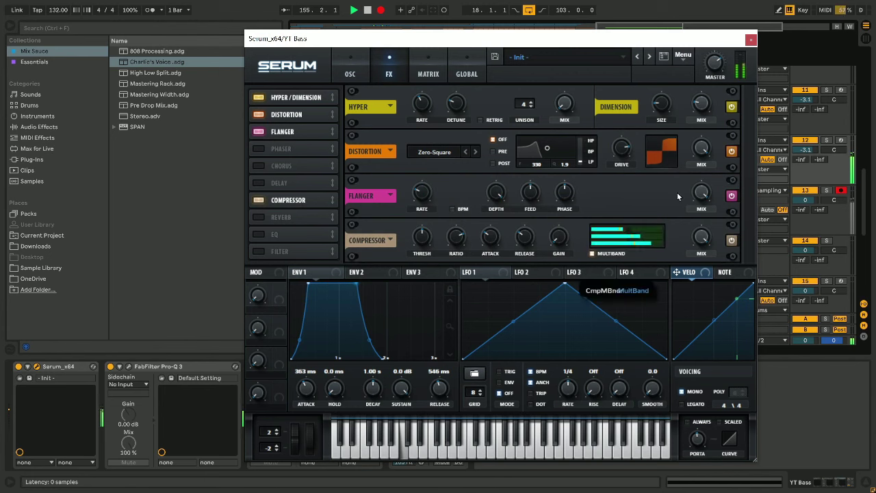
drag(699, 194, 698, 205)
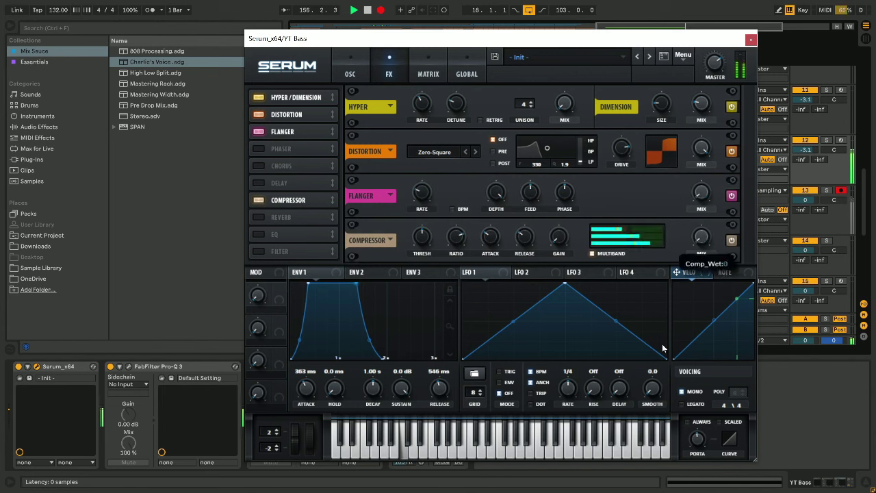
Step: Reshape LFO 1 from a single triangle into an irregular curve with several peaks and valleys
drag(543, 302, 534, 340)
drag(564, 289, 614, 299)
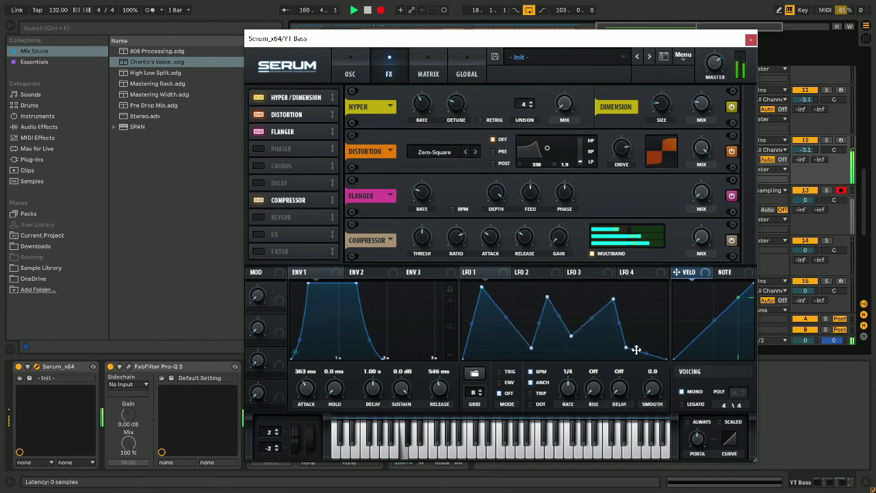
drag(637, 350, 653, 294)
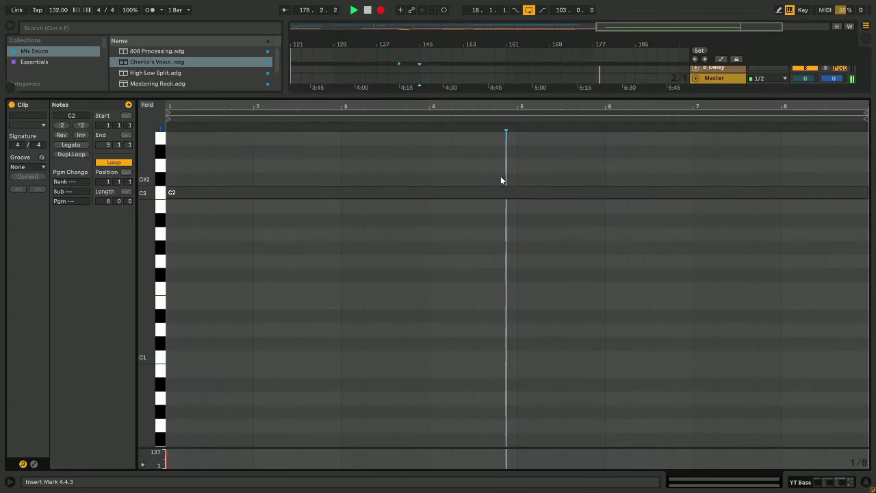
Step: Add a one-beat C#2 note at 4.4.1 in the YT Bass clip and play the track from just before it
drag(511, 178, 521, 182)
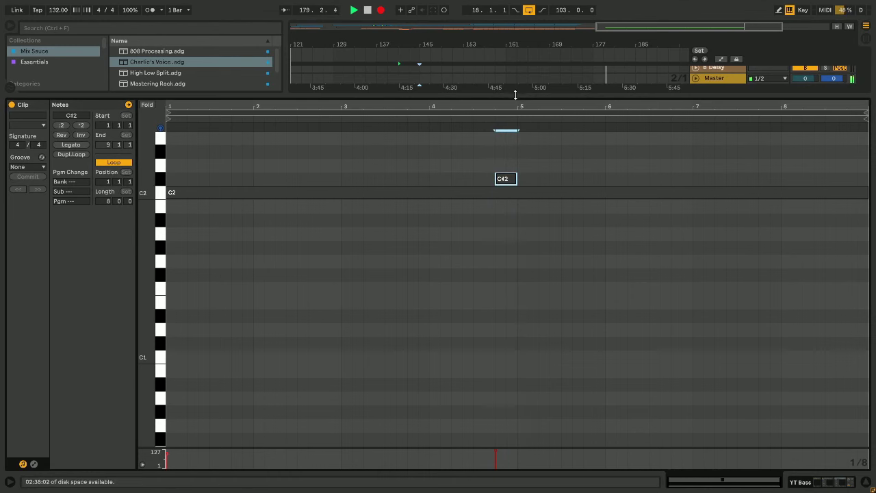
drag(515, 95, 489, 133)
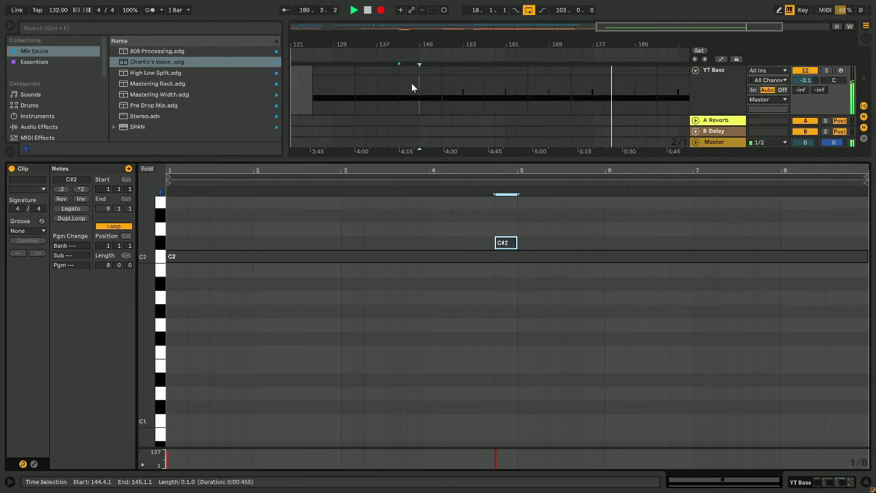
click(412, 84)
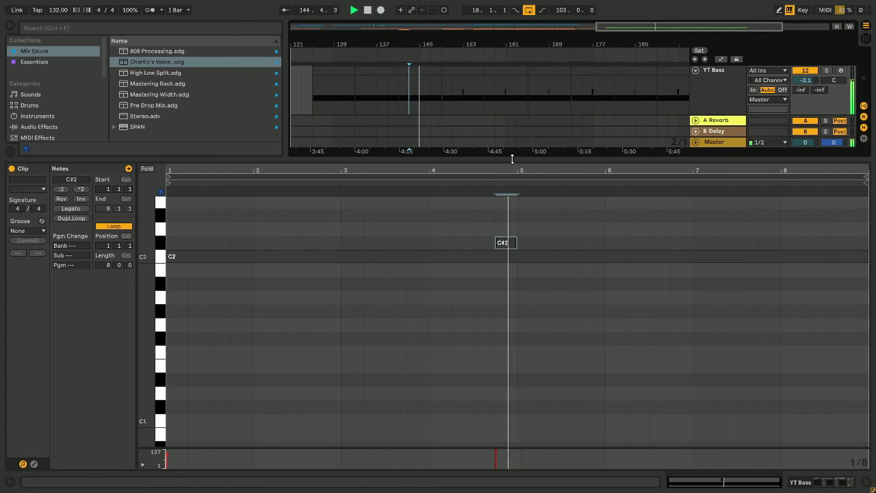
drag(512, 158, 511, 293)
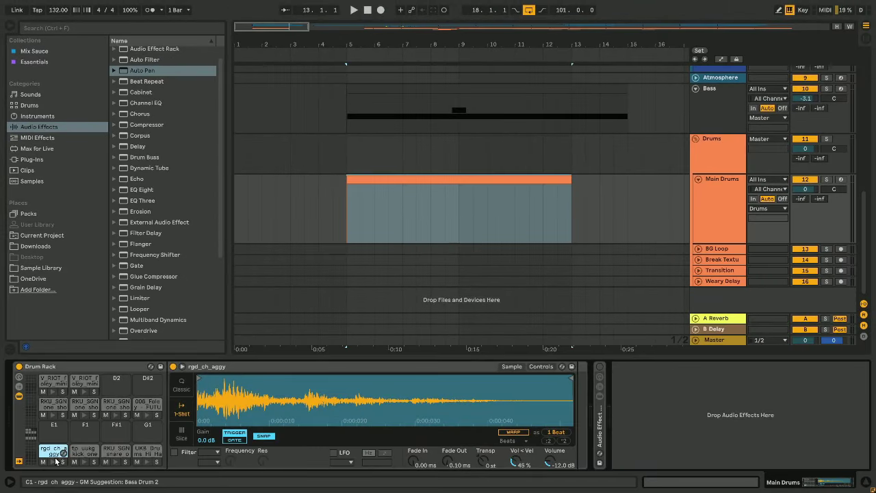
Step: Audition samples in the Main Drums rack and apply a Swing 16 groove from the Swing library to the Main Drums clip
click(54, 462)
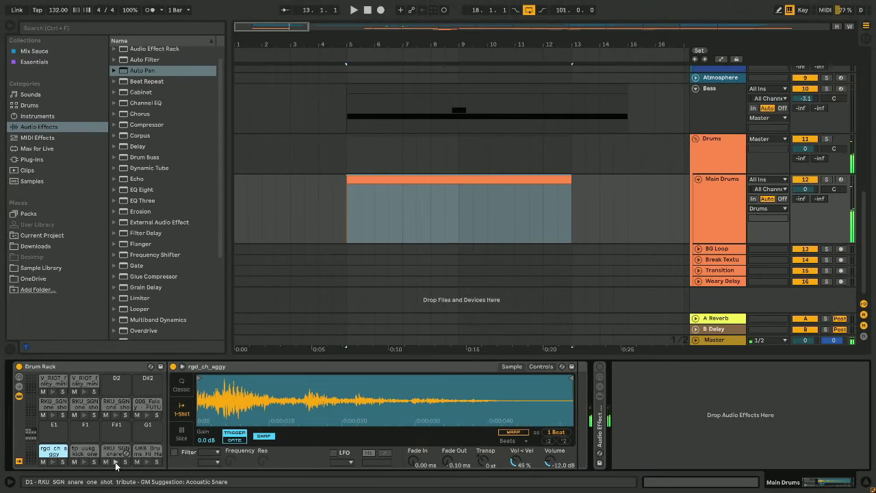
click(58, 408)
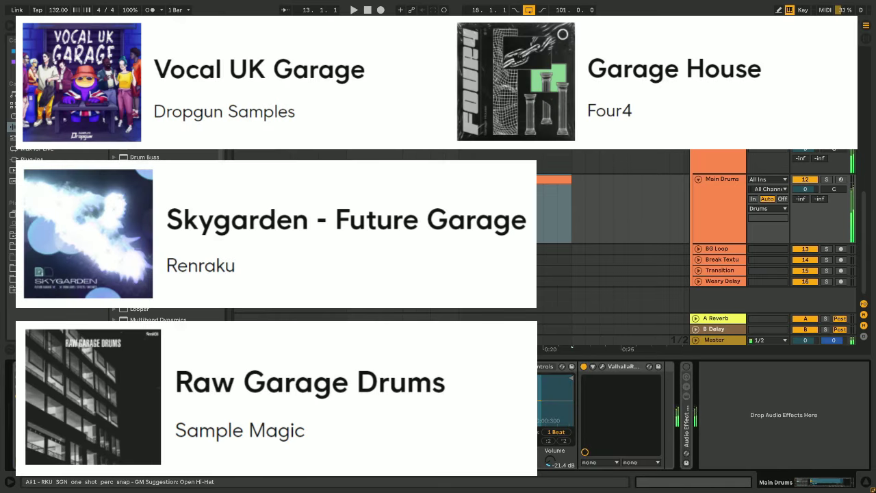
click(459, 179)
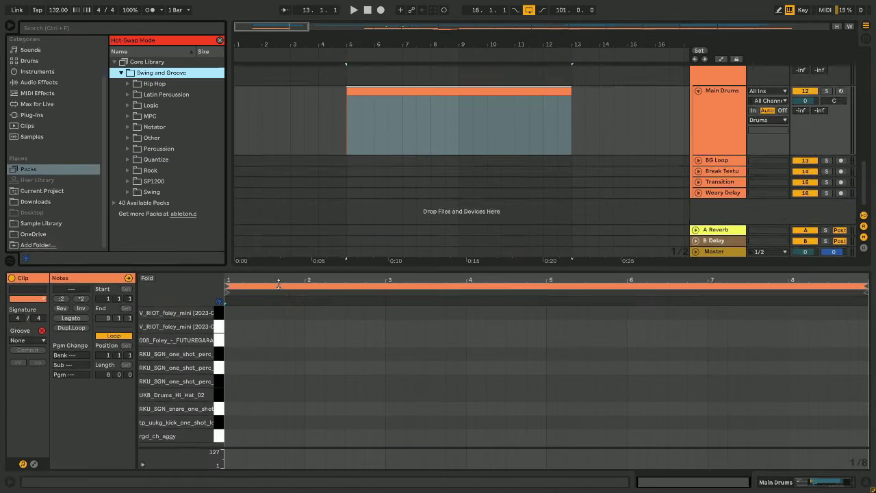
click(121, 116)
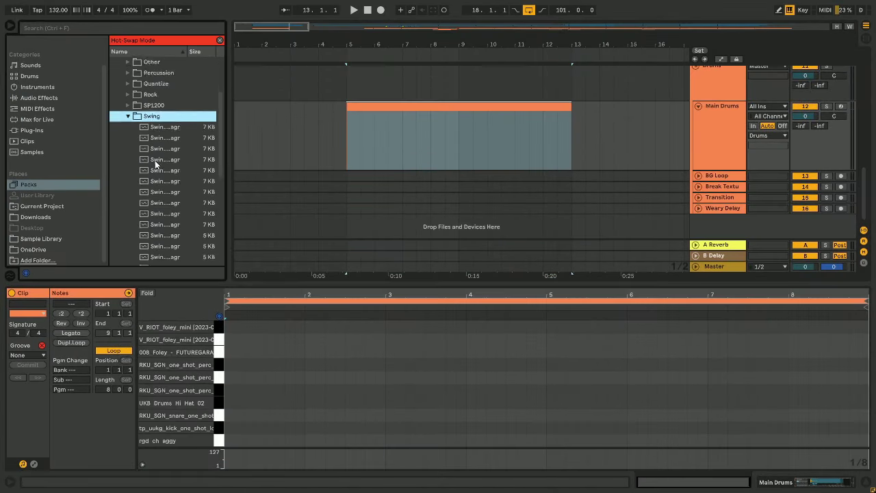
scroll(178, 171, down, 1)
click(179, 193)
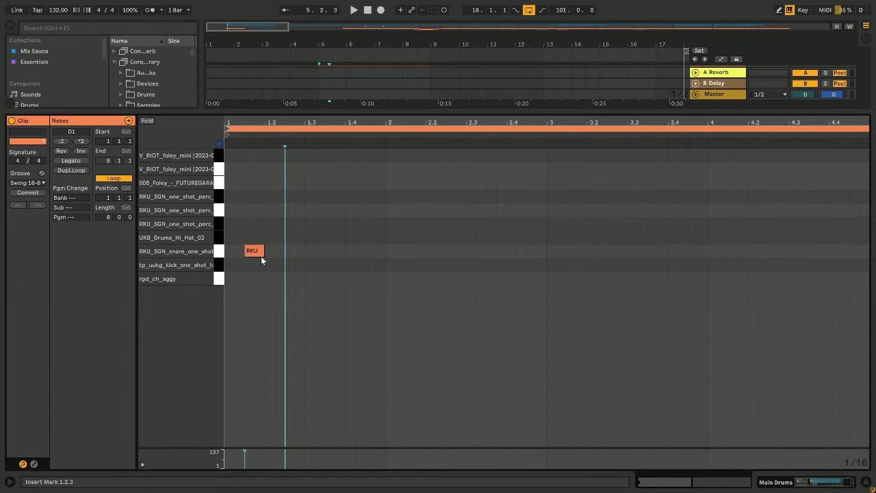
Step: Place RKU_SGN snare notes on beats 2 and 4 of bar 1 and duplicate them through the Main Drums clip
drag(261, 256, 278, 260)
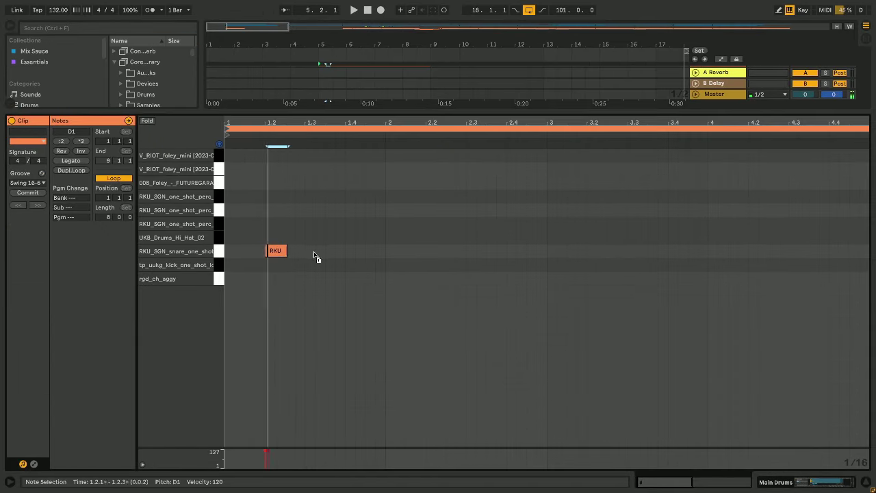
double_click(354, 250)
drag(384, 273, 157, 185)
key(ctrl+d)
key(ctrl+d)
key(ctrl+d)
click(241, 375)
key(space)
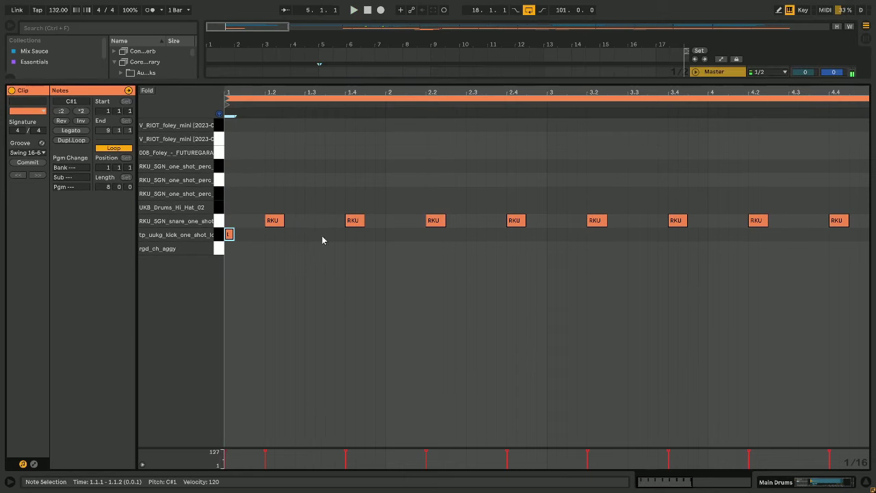
Step: Build a 2-step kick pattern with hits at 1.1.1, 1.3.3, 2.1.1 and 2.3.3 and duplicate it into bars 3 and 4
key(space)
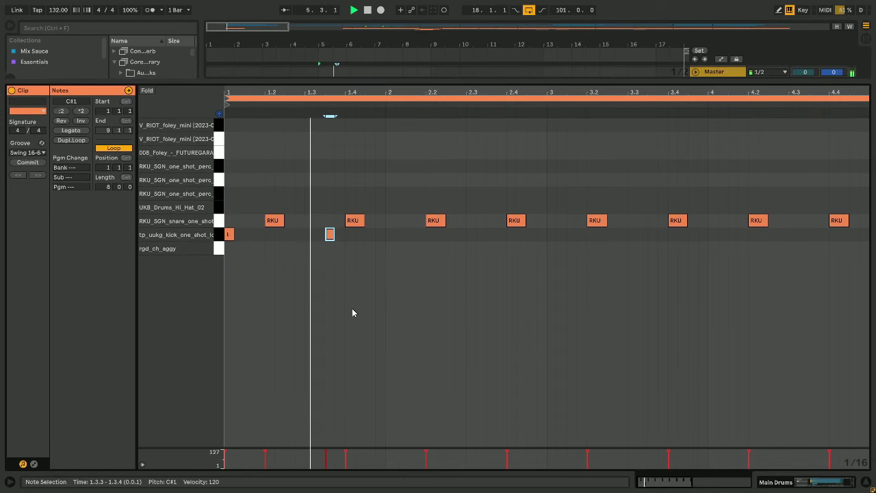
double_click(394, 236)
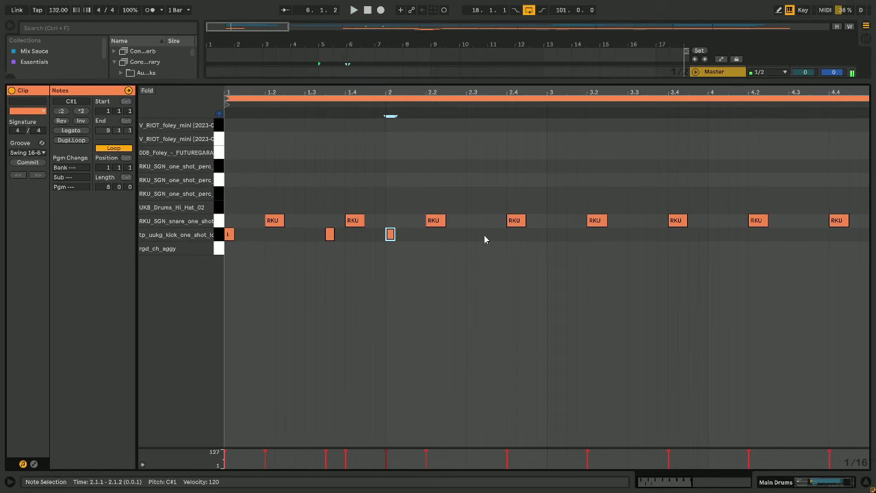
drag(548, 238, 166, 255)
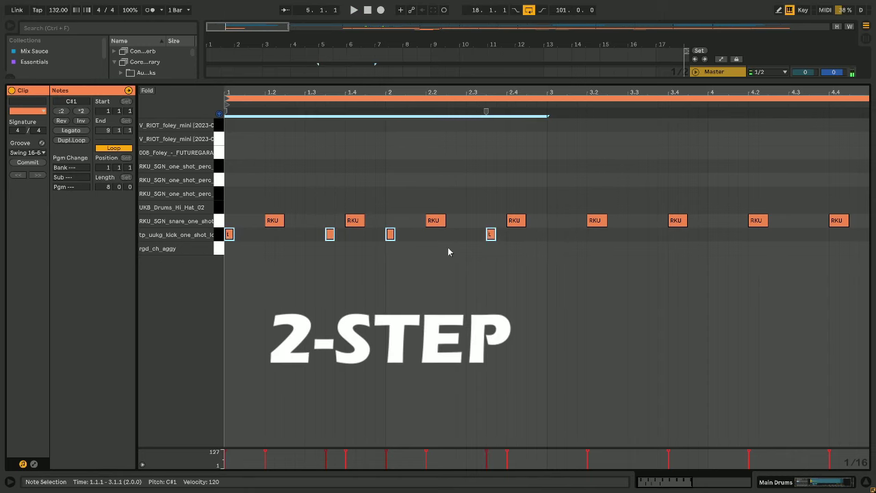
key(ctrl+d)
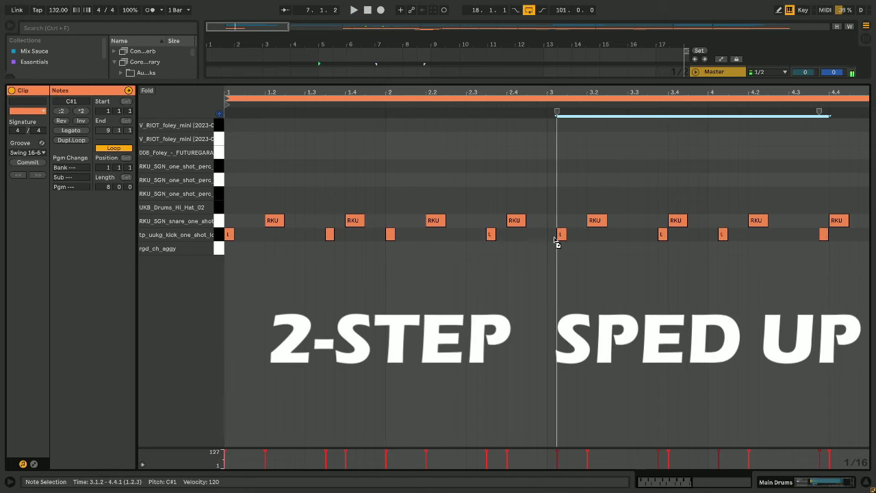
Step: Shift the second kick of bars 3 and 4 earlier to 3.2.4 and 4.2.4 and play back the sped-up variation
click(608, 250)
drag(630, 233, 662, 248)
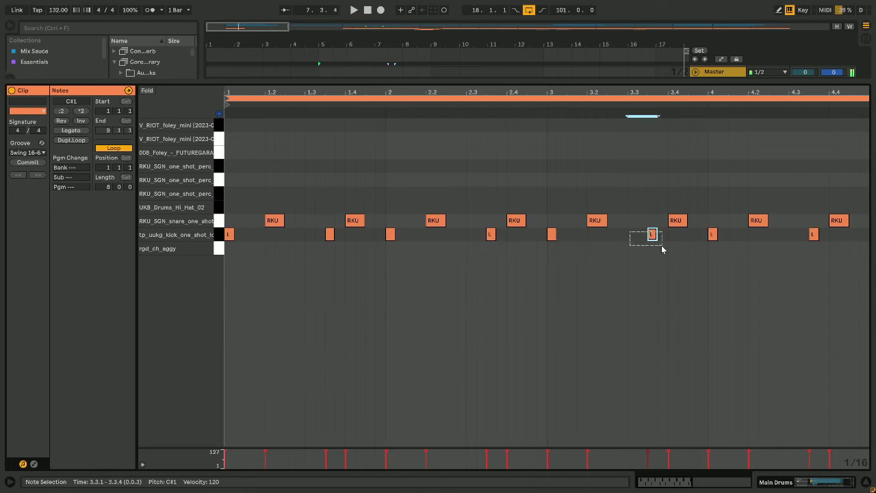
shift+click(813, 234)
drag(813, 236, 784, 236)
key(space)
click(708, 328)
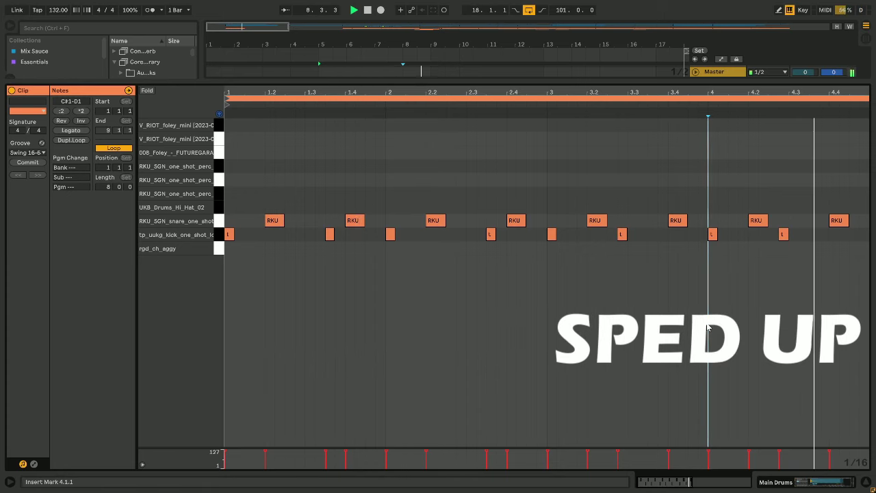
key(space)
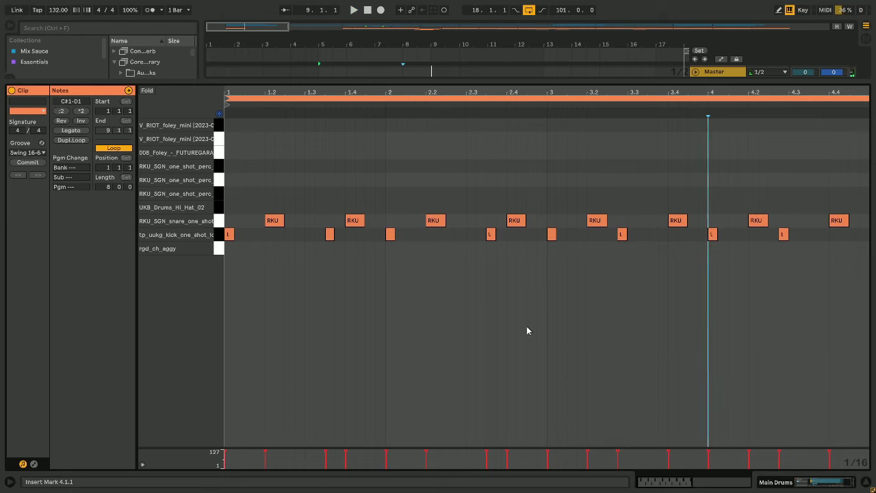
Step: Replace all kick notes with kicks at 1.1.1 and 1.2.4 and duplicate the pair into bar 2
click(216, 241)
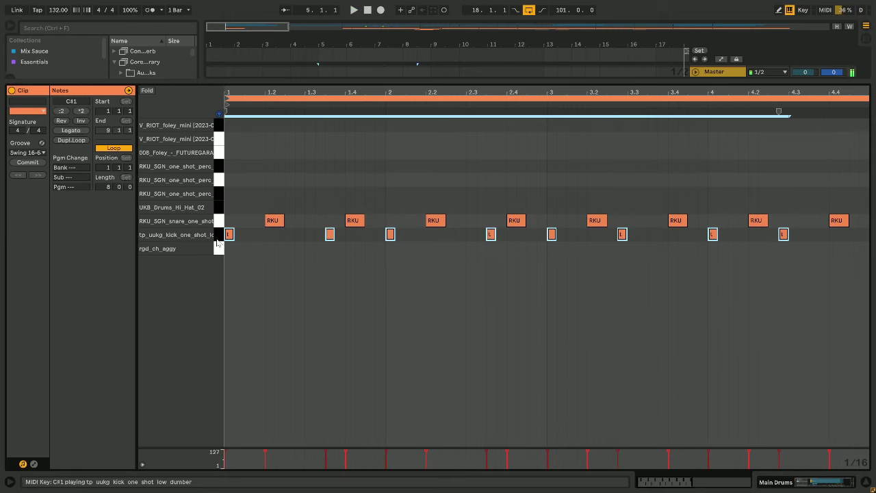
key(Delete)
double_click(228, 236)
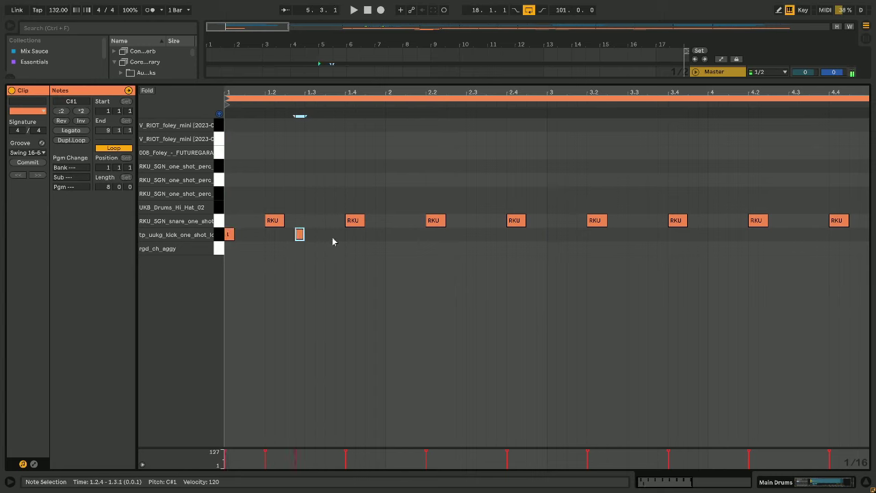
drag(388, 240, 225, 232)
key(ctrl+d)
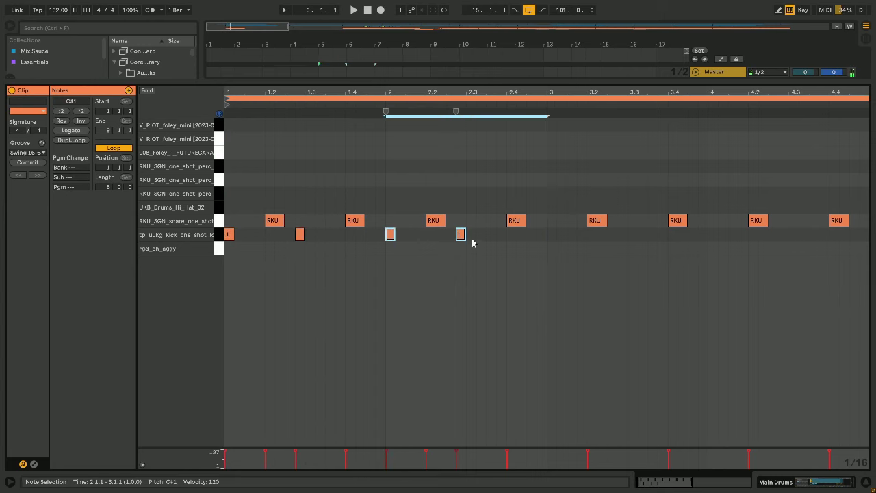
Step: Add extra kicks at 2.3.2 and 2.3.4 and duplicate the two-bar kick pattern into bars 3 and 4
click(466, 241)
double_click(481, 235)
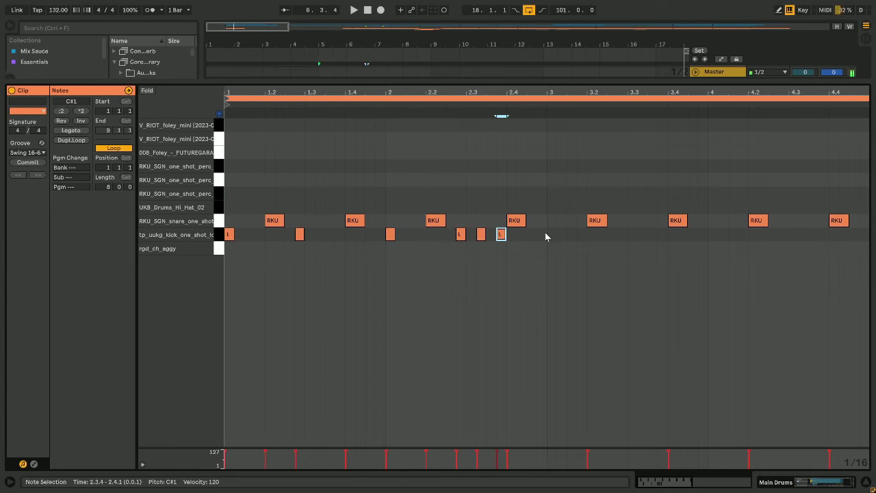
key(ctrl+d)
key(ctrl+d)
key(ctrl+d)
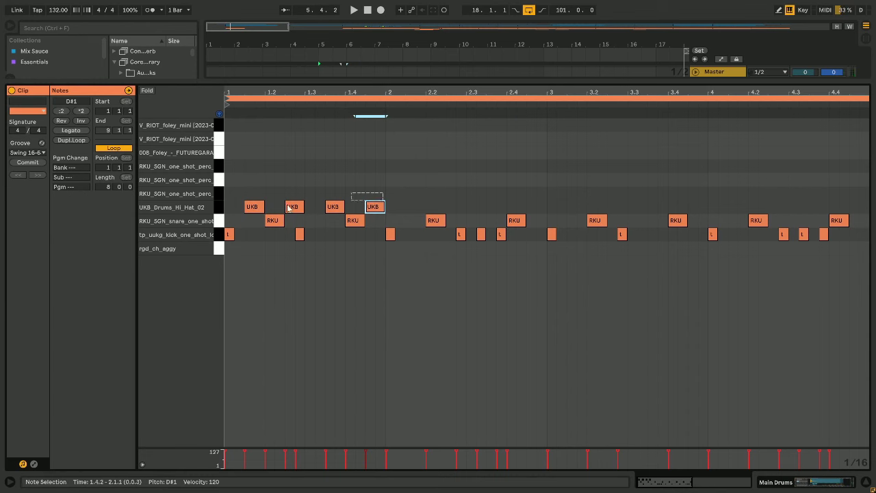
Step: Duplicate the offbeat UKB hi-hats through the clip and add short rgd_ch_aggy hits starting at 1.2.2 while checking playback
drag(288, 208, 218, 208)
key(ctrl+d)
key(ctrl+d)
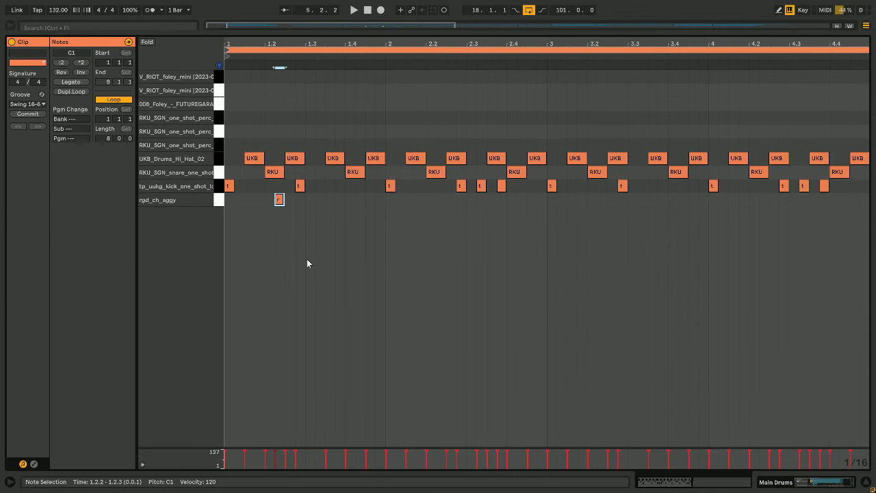
key(space)
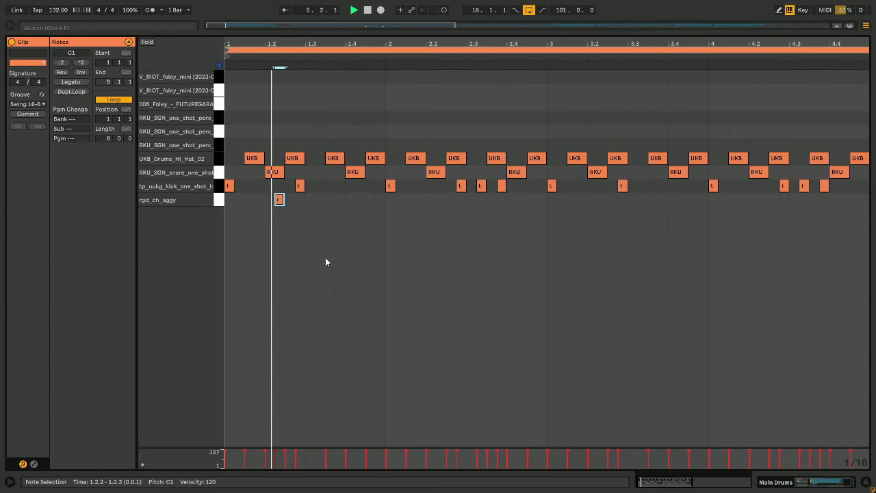
double_click(404, 199)
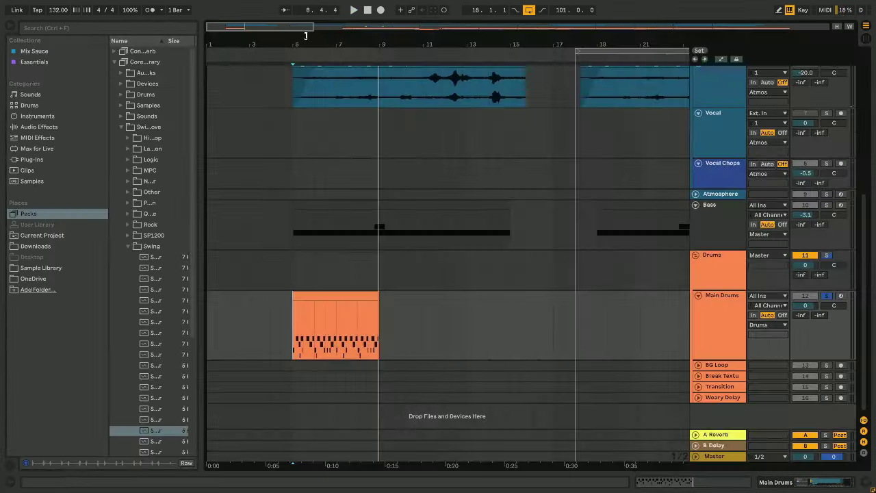
Step: Duplicate the main drum clip into bars 9 to 12 and rename the two clips Part A Drums and Part B Drums
drag(306, 35, 264, 37)
click(417, 297)
key(ctrl+d)
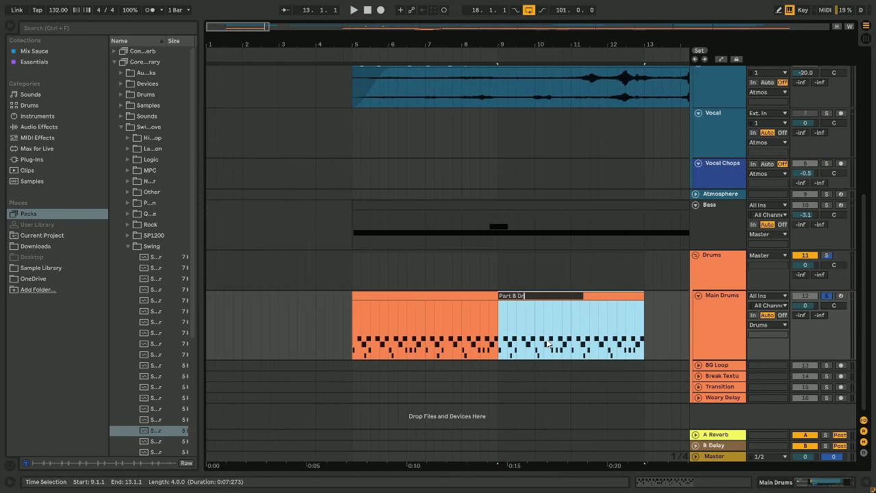
click(472, 314)
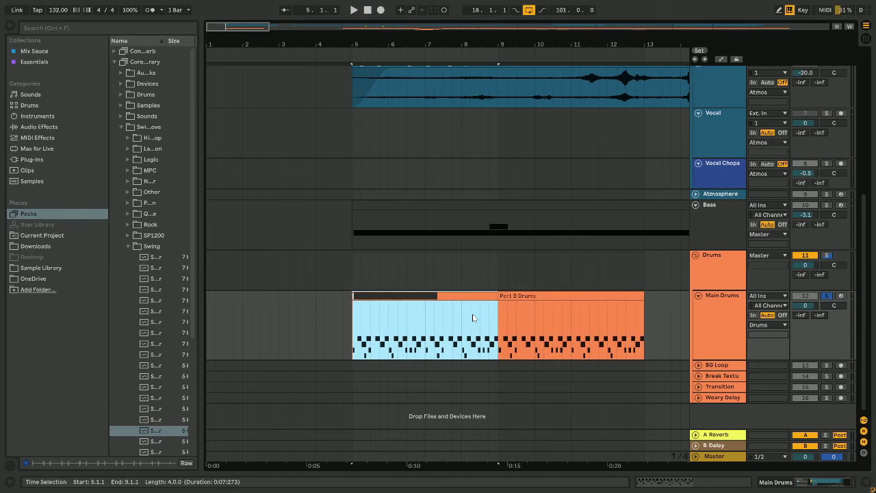
key(ctrl+r)
text(Part A Drums)
key(Return)
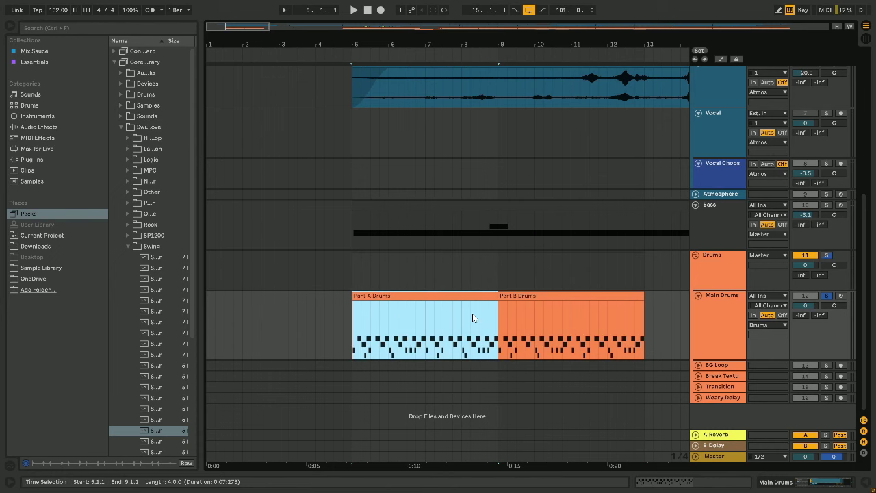
Step: Add extra kicks to the Part B Drums clip at 1.3.4, 1.4.2, 1.4.3, 3.4.2, 3.4.3 and 4.4.3
click(556, 295)
click(698, 485)
double_click(331, 238)
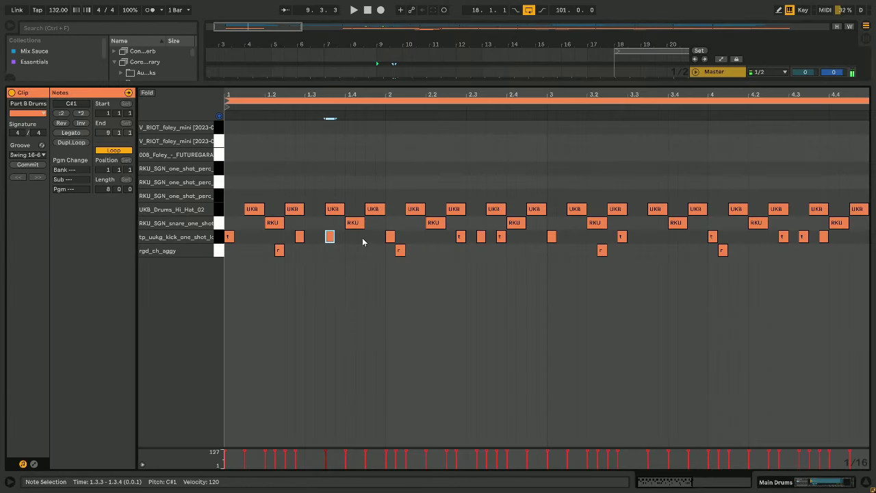
click(385, 298)
key(space)
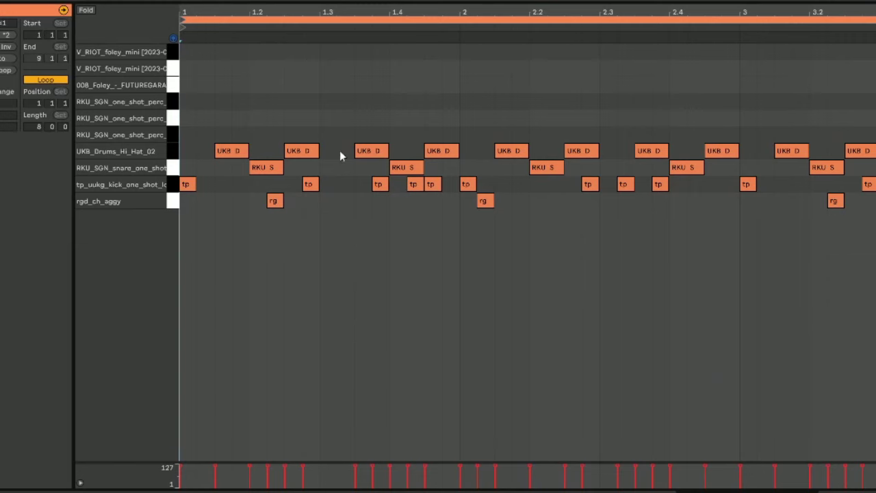
Step: Place RKU_SGN percussion hits on the row above the hi-hats at 3.1.3, 3.3.1 and 3.4.3
click(322, 141)
scroll(266, 115, down, 5)
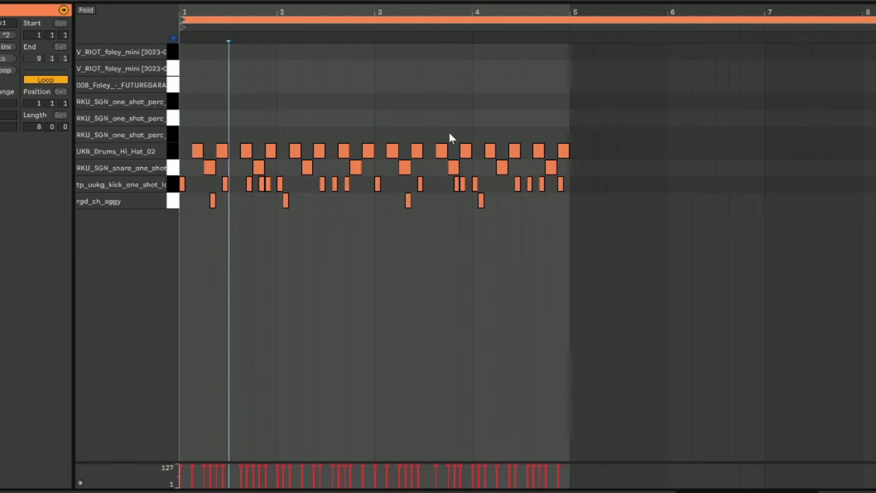
scroll(442, 139, up, 3)
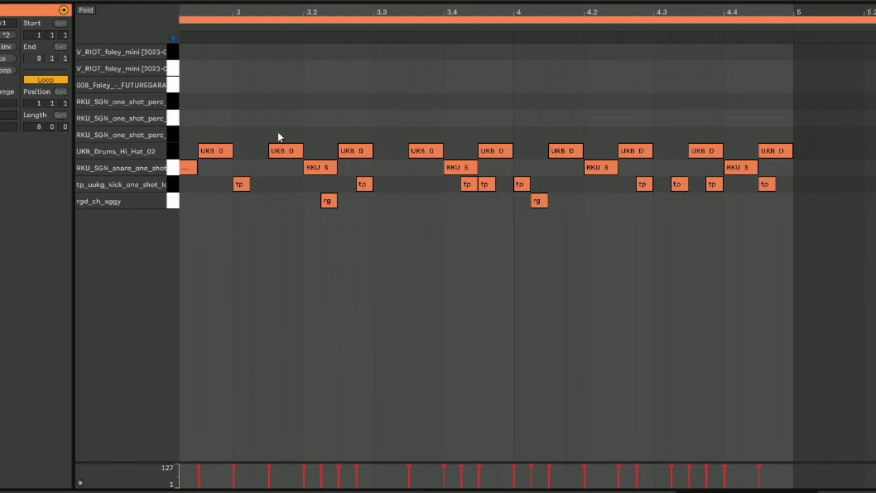
drag(284, 133, 507, 135)
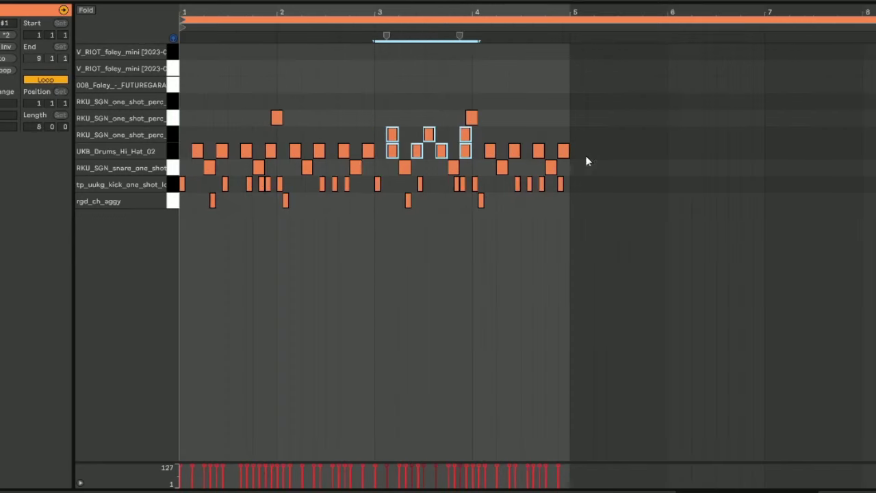
Step: Deactivate the snare, kick and rgd_ch_aggy notes and play back the percussion in isolation
drag(176, 171, 175, 185)
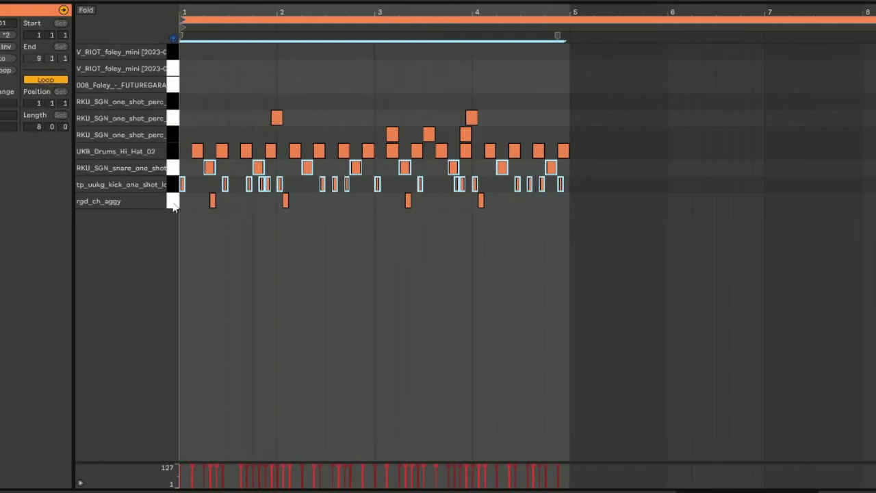
key(0)
click(171, 124)
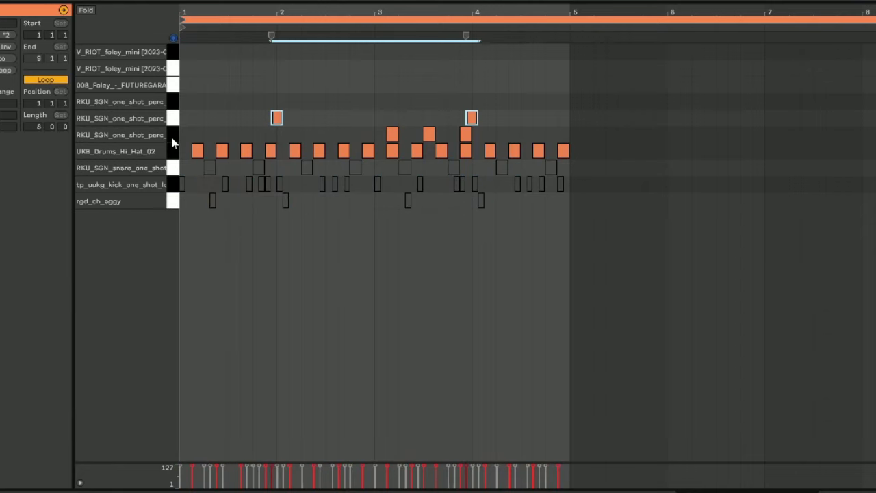
click(184, 121)
key(space)
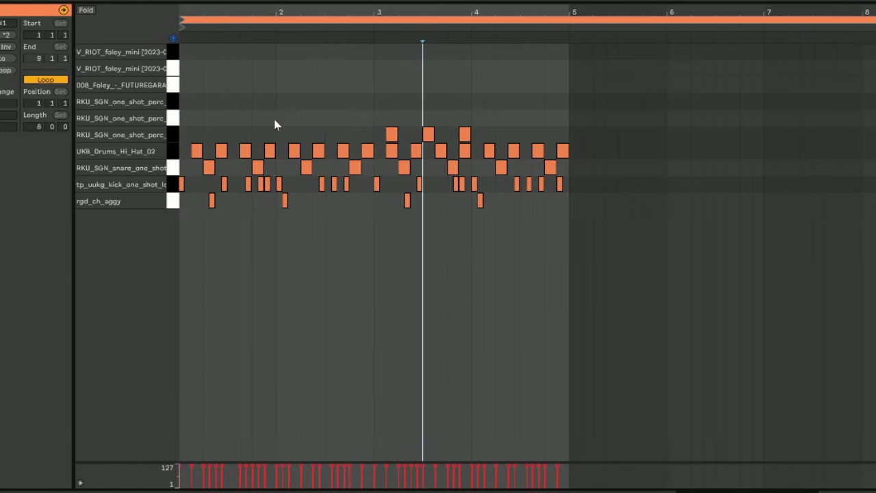
Step: Add hits of the second RKU_SGN percussion sound at 1.4.4 and 3.4.4 while the clip plays
double_click(276, 125)
scroll(276, 125, up, 5)
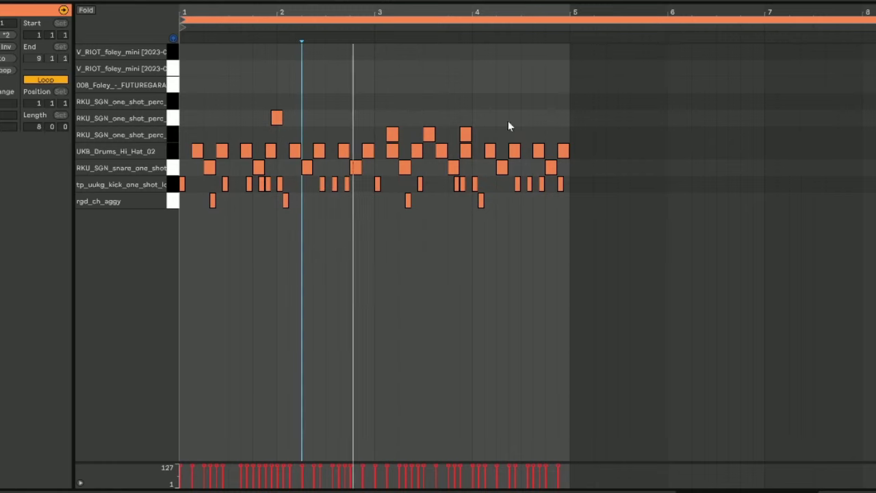
scroll(508, 122, up, 3)
double_click(434, 118)
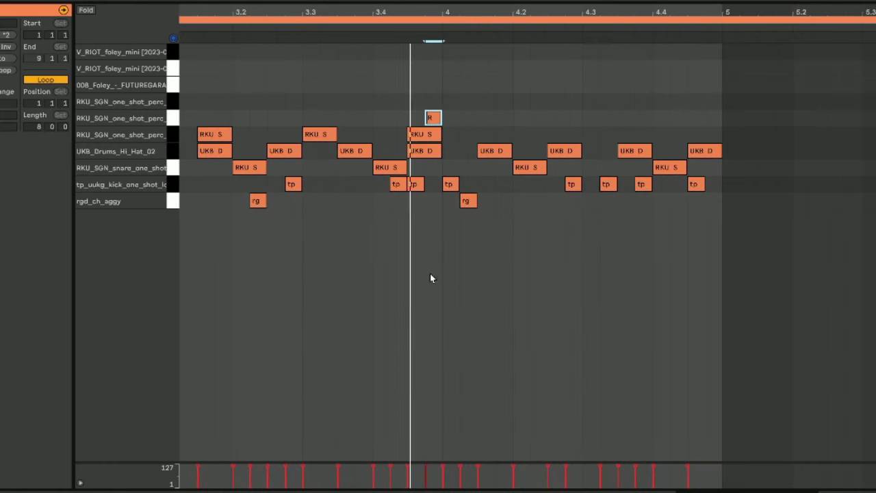
drag(454, 120, 461, 120)
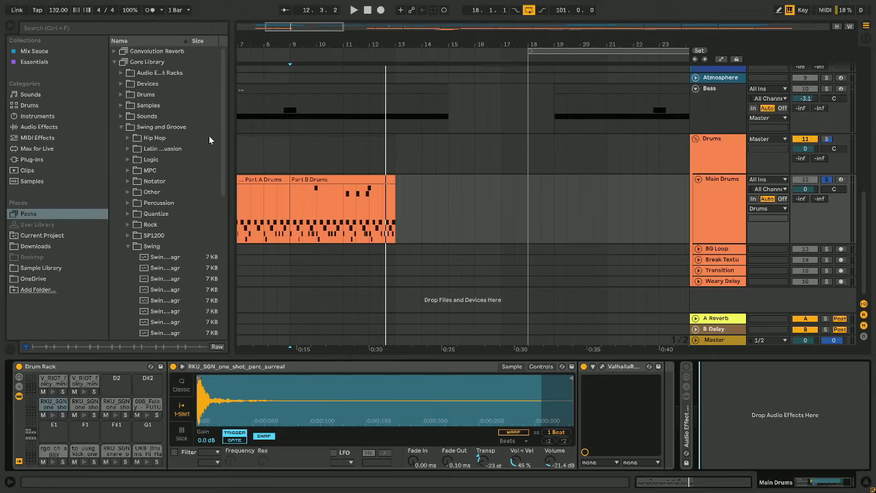
Step: Add ValhallaRoom from the Essentials collection to the end of the Main Drums effects
click(34, 51)
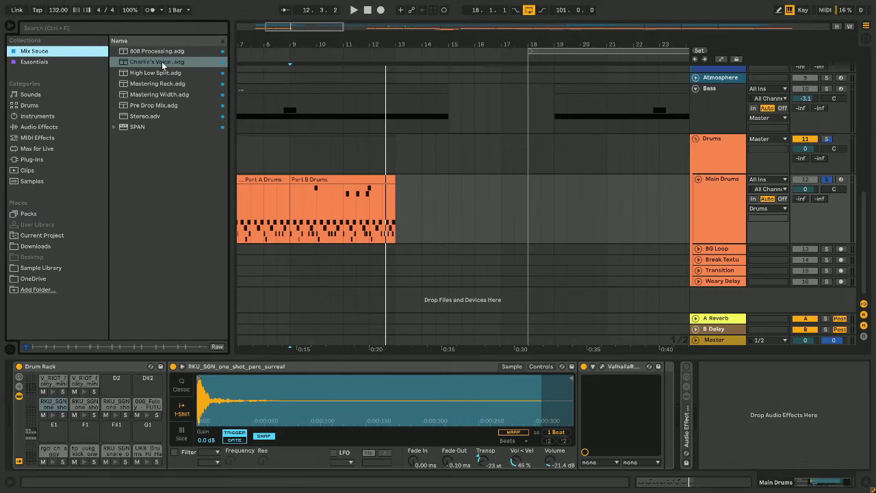
click(57, 62)
click(137, 105)
drag(785, 422, 784, 422)
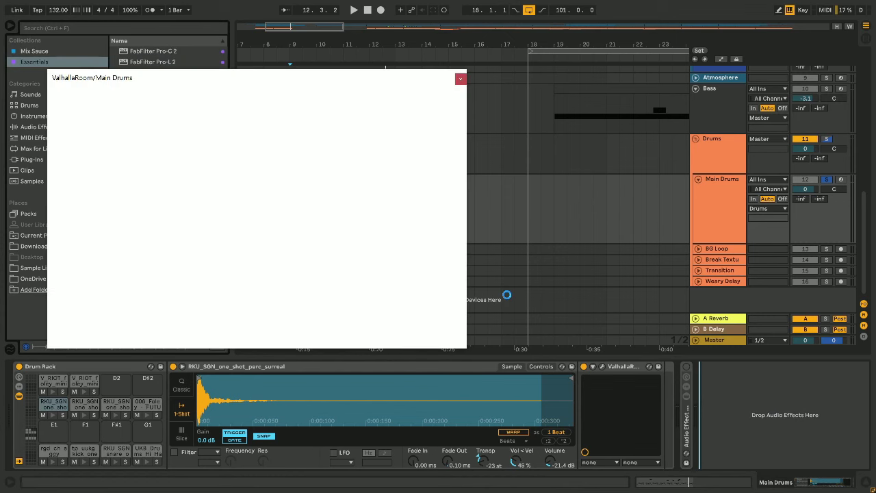
Step: Set ValhallaRoom's mix to 41.5%, predelay to 4.0 ms, decay to 0.22 s and high cut to 4080 Hz, and reduce its depth
drag(75, 156, 78, 197)
drag(113, 237, 154, 258)
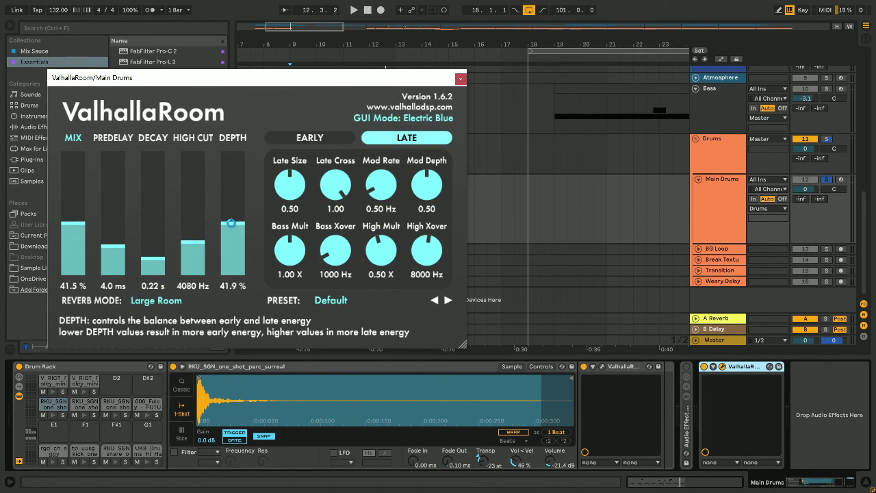
drag(232, 215, 233, 242)
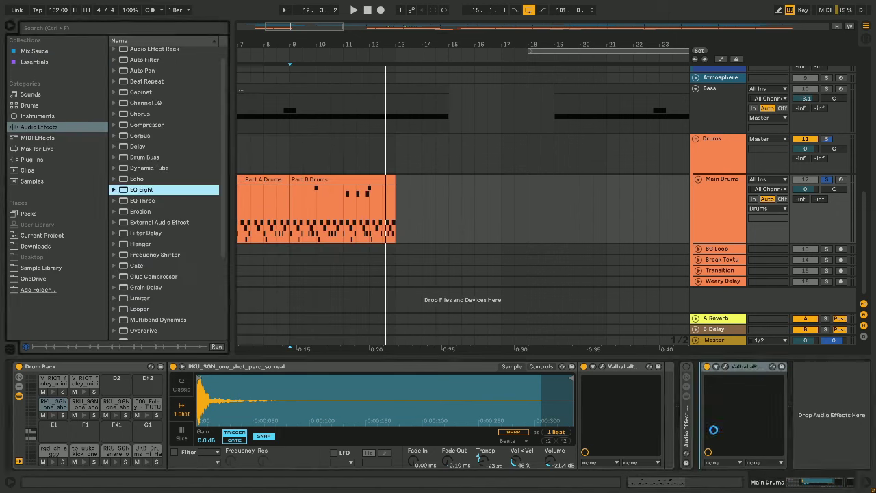
Step: Insert an EQ Eight before ValhallaRoom and group it into an audio effect rack with chains named Low and High
drag(140, 190, 717, 371)
key(ctrl+g)
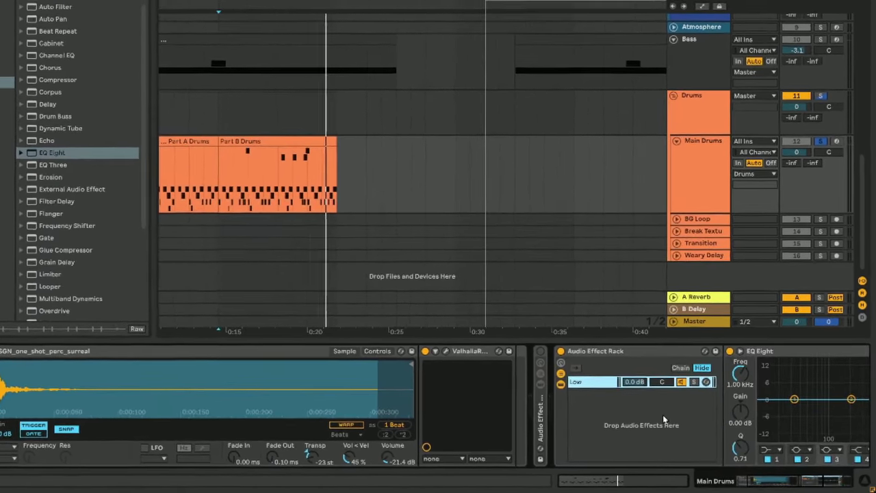
scroll(664, 419, right, 5)
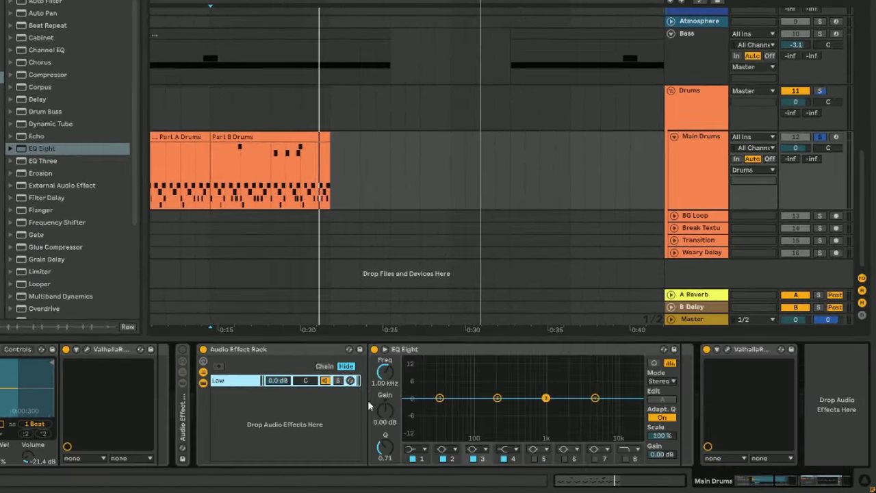
key(ctrl+d)
key(ctrl+r)
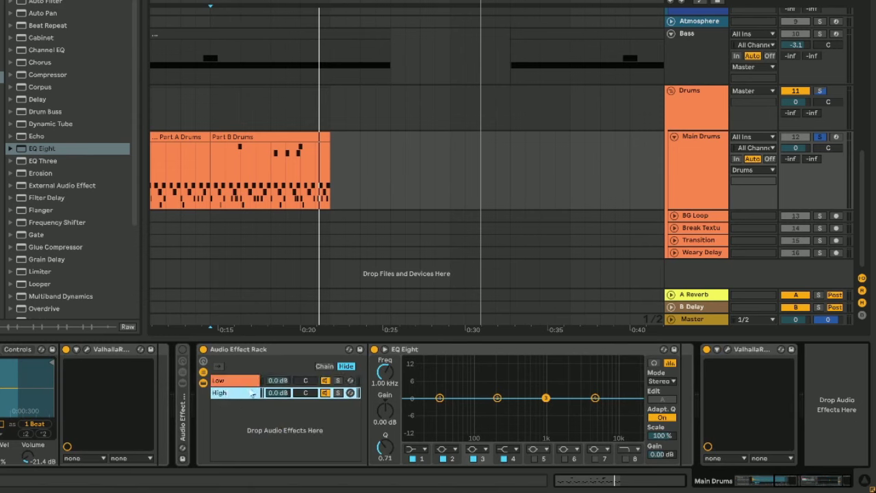
text(High)
Step: Set up the EQ Eight filters of the Low and High chains, giving the High chain's first band a low cut
click(425, 449)
click(414, 373)
click(243, 382)
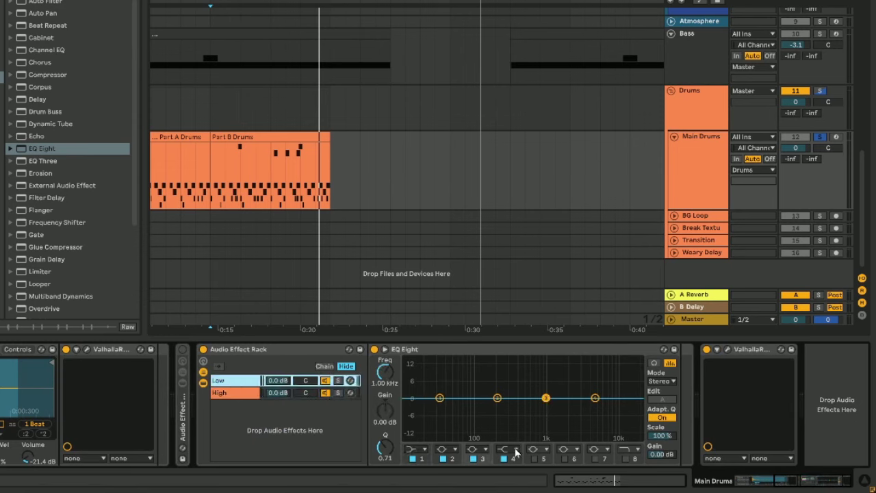
click(248, 396)
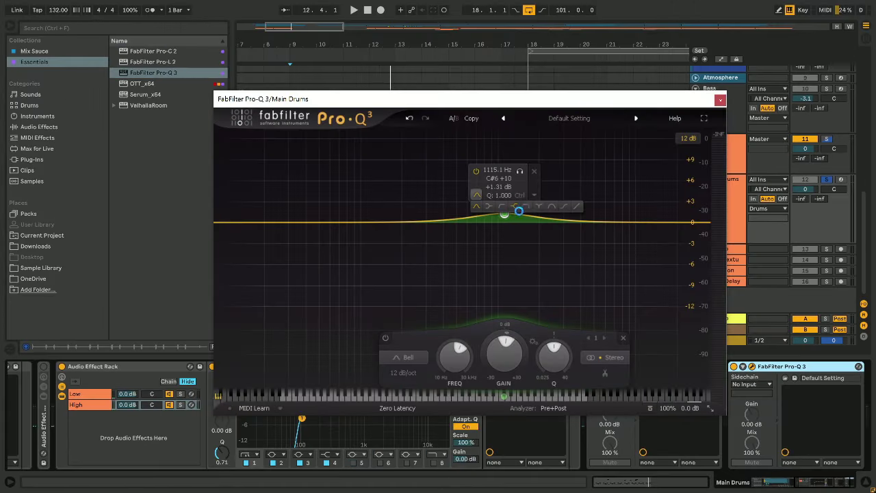
Step: Change the Pro-Q 3 band at 1115 Hz to a high cut and move it to a higher frequency
click(524, 208)
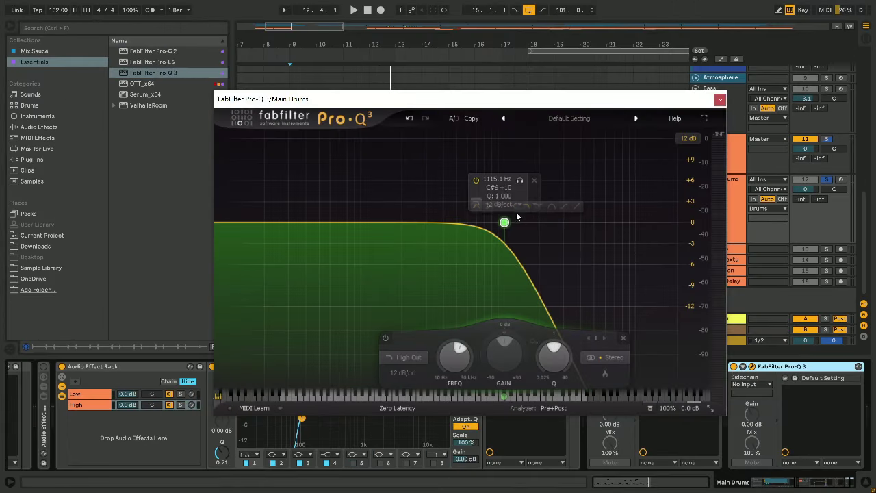
drag(505, 221, 619, 204)
key(space)
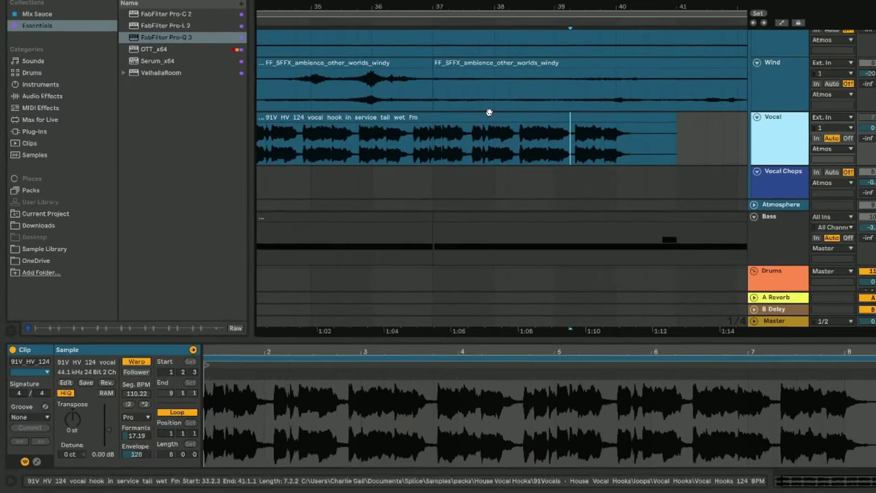
Step: Transpose the 91V HV 124 vocal hook clip to -5 semitones
click(489, 116)
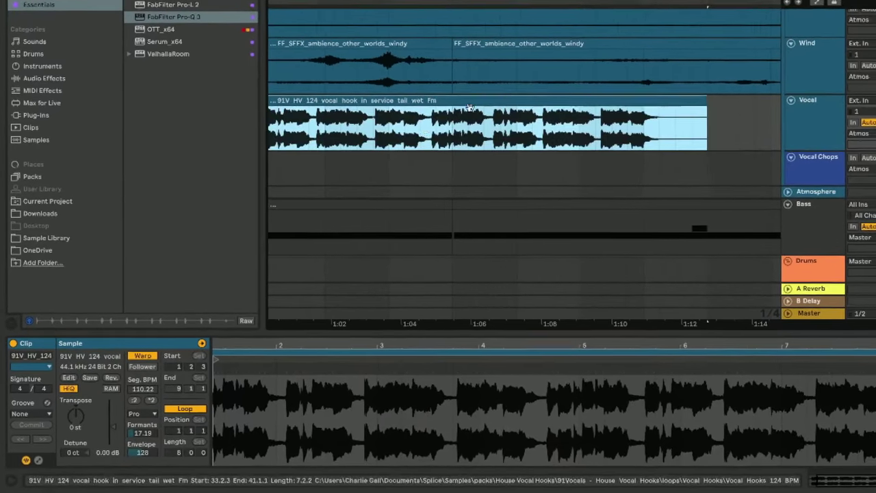
click(402, 129)
click(380, 118)
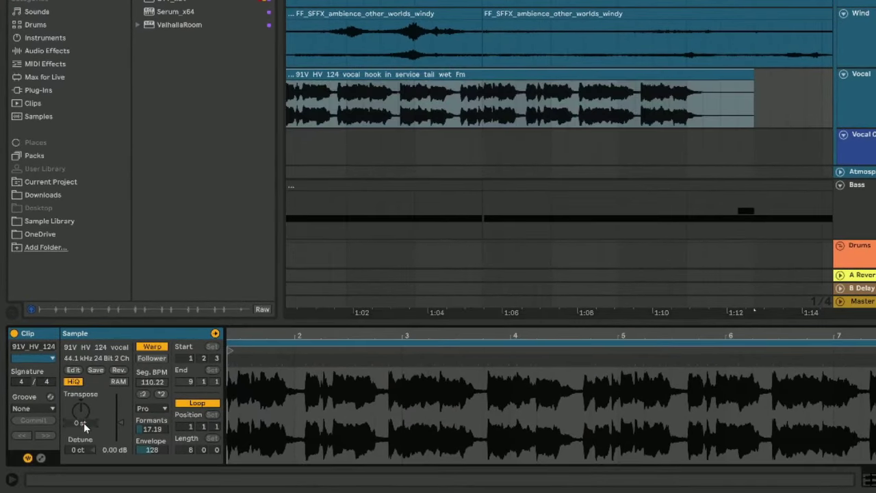
drag(83, 423, 84, 427)
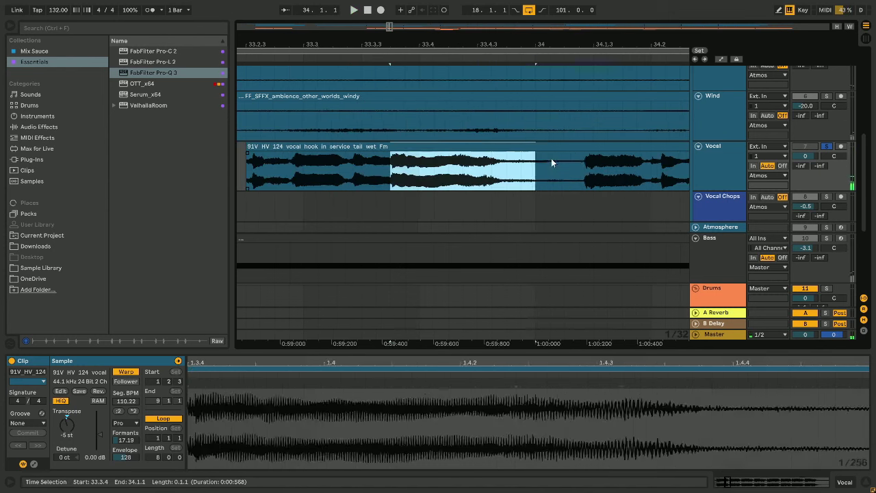
Step: Split off the vocal phrase starting at 33.3.4 and ending just after bar 34 begins, and color it yellow
drag(551, 159, 579, 164)
key(ctrl+e)
right_click(538, 146)
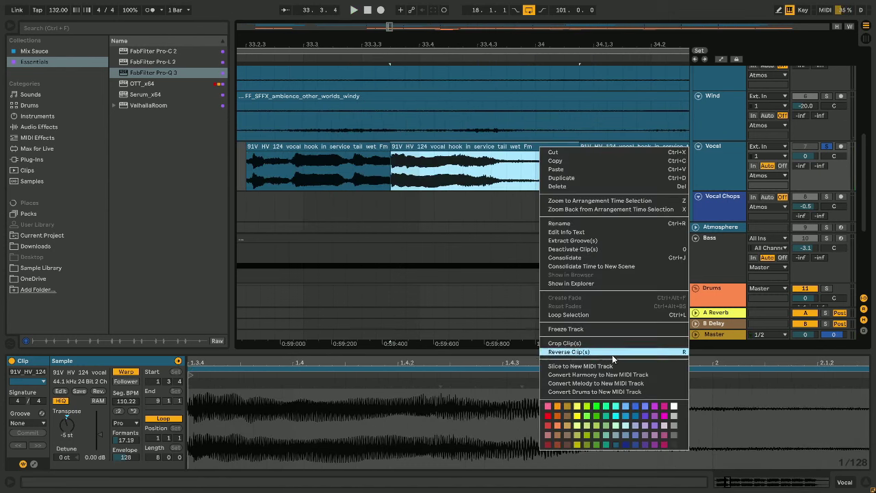
click(577, 406)
scroll(407, 191, down, 3)
key(space)
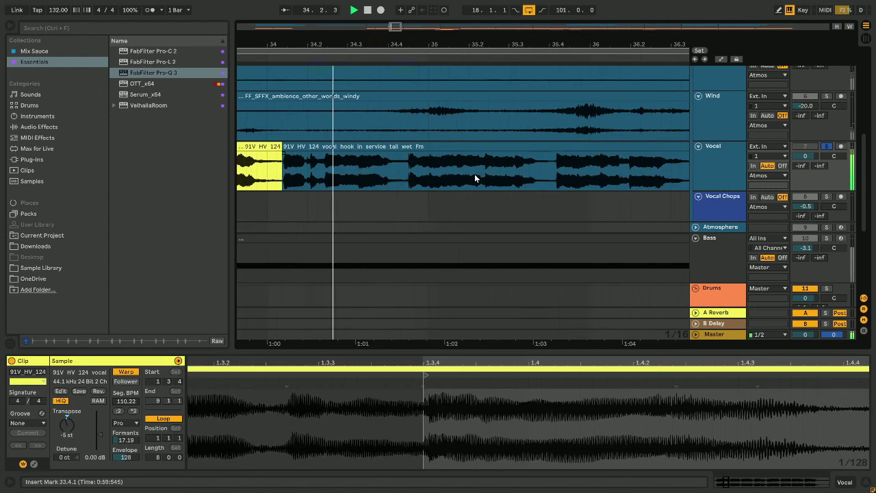
Step: Split off the vocal phrase from 38.1.3 to 38.2.4 and color it yellow
scroll(483, 177, right, 3)
scroll(548, 175, right, 3)
key(space)
drag(484, 176, 433, 178)
key(ctrl+e)
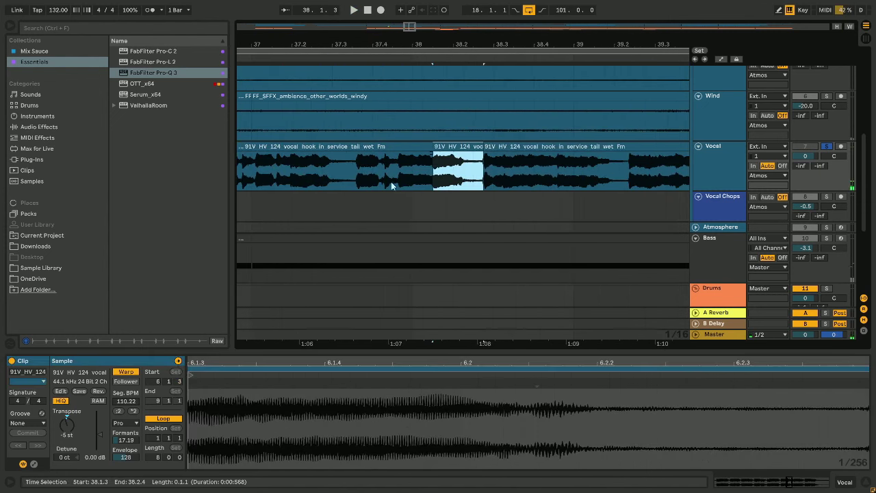
right_click(469, 146)
click(506, 404)
Step: Split off the vocal phrase from 38.4.3 to 39.2.2 and color it yellow
key(space)
drag(371, 166, 442, 166)
key(space)
key(ctrl+e)
right_click(414, 148)
click(451, 405)
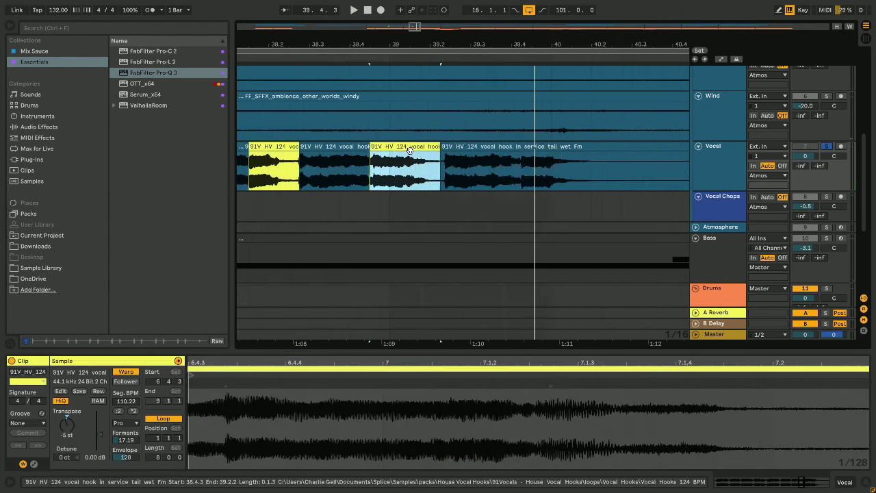
scroll(667, 200, down, 3)
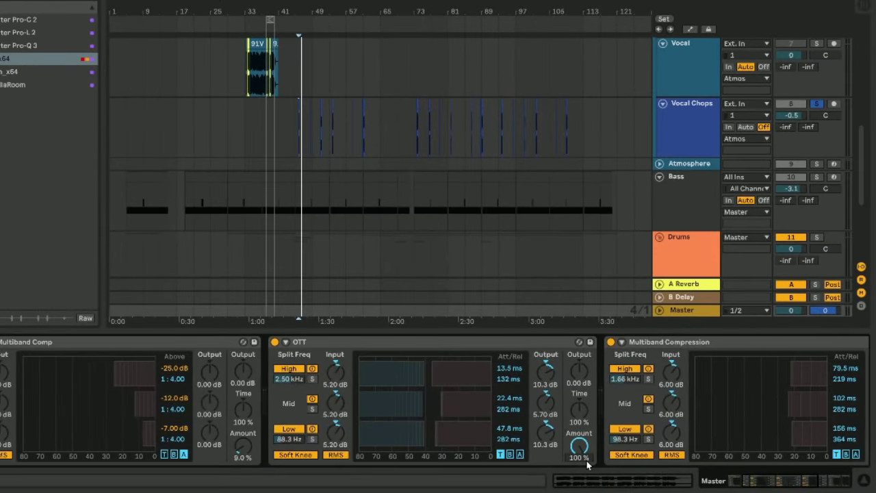
Step: Set the master's OTT amount to 10% and Multiband Compression amount to 8%, and open FabFilter Pro-L 2 during playback
scroll(733, 452, right, 5)
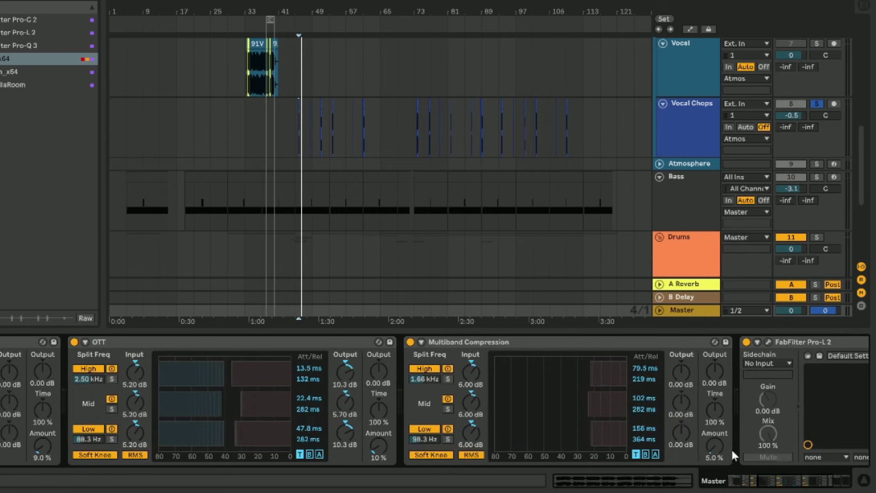
scroll(714, 464, right, 5)
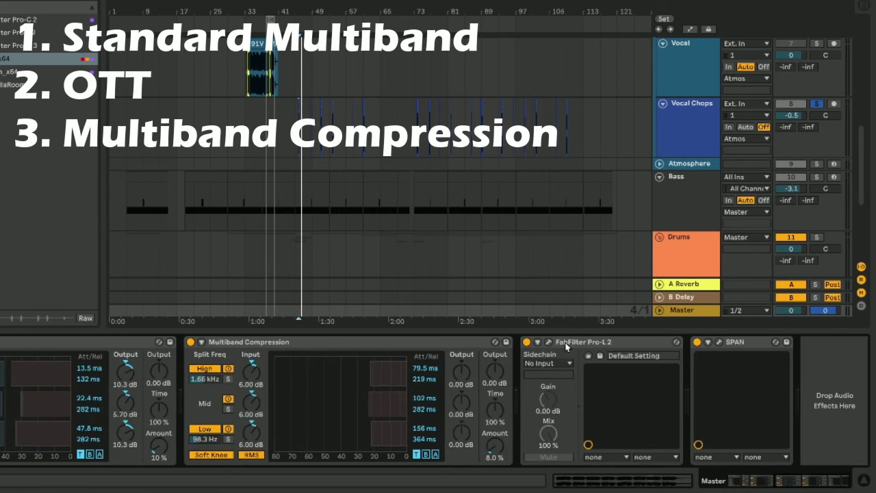
key(space)
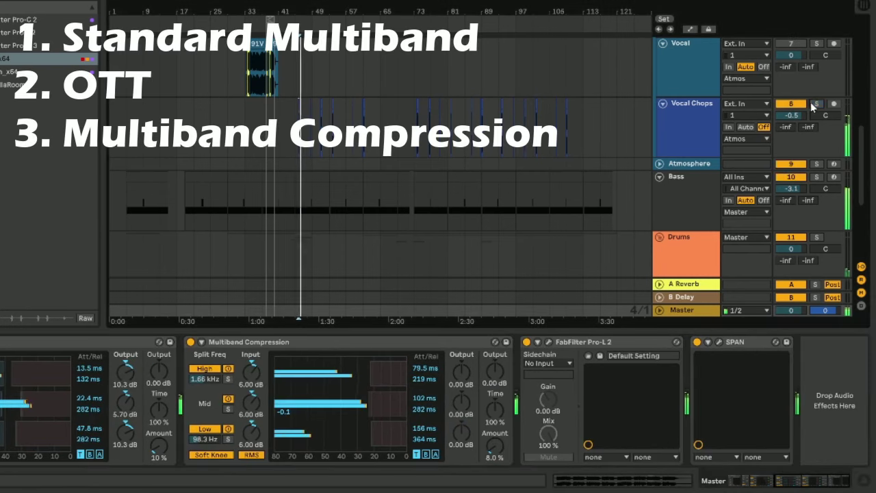
click(549, 342)
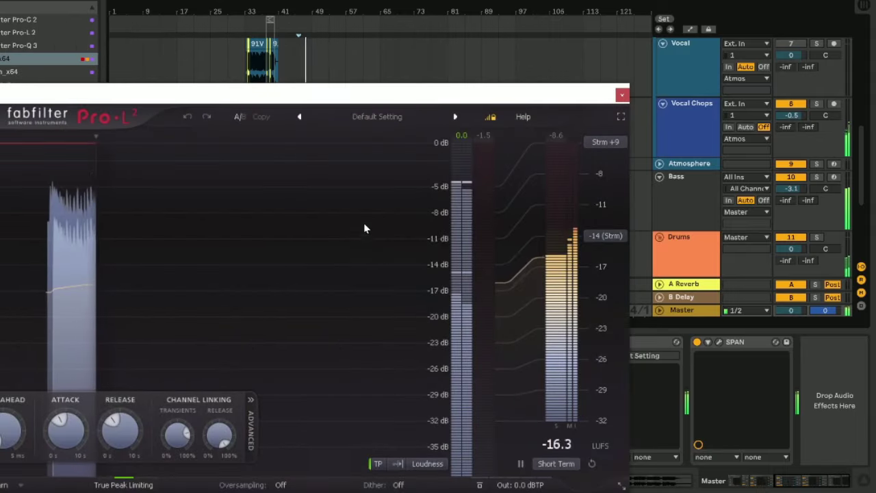